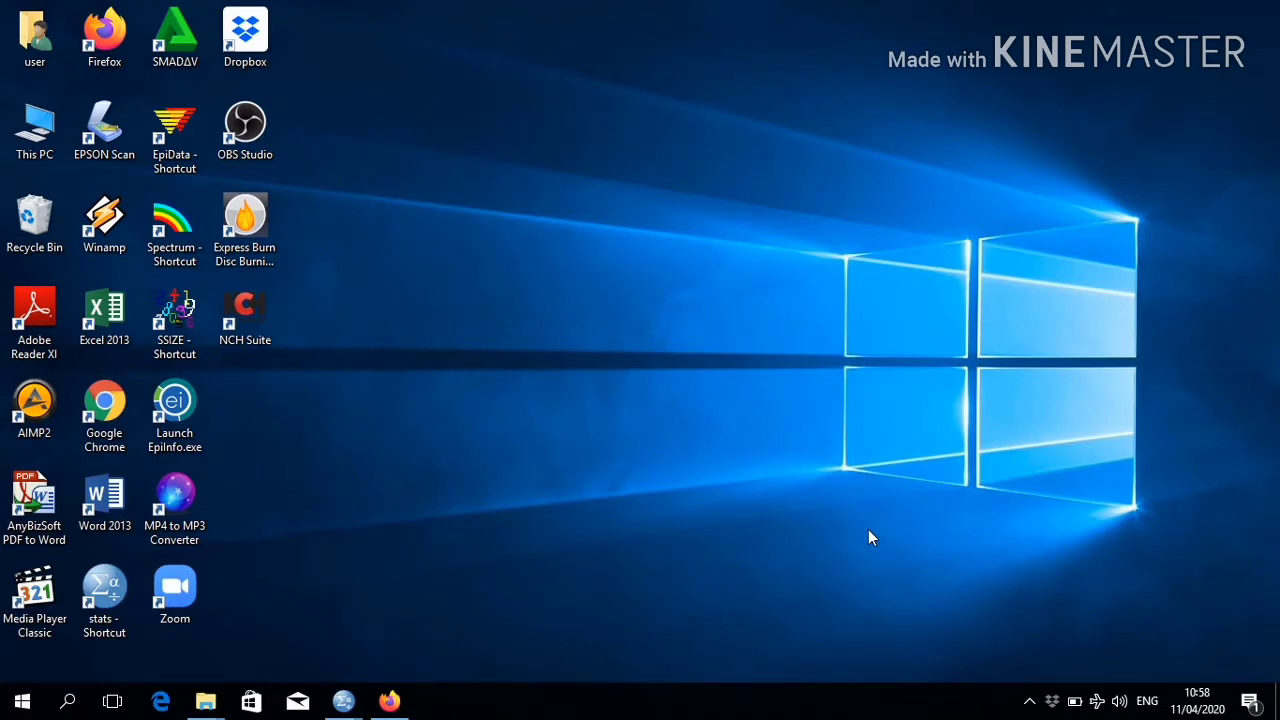
left_click(1029, 701)
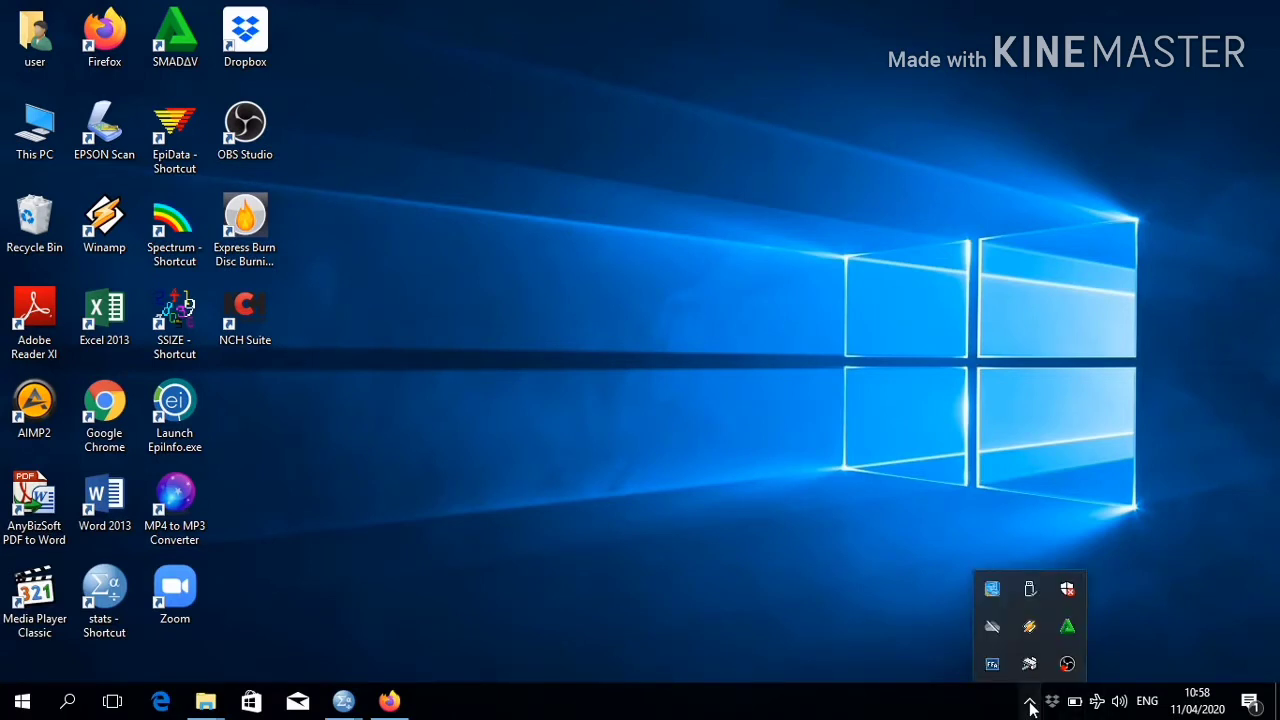
left_click(1029, 702)
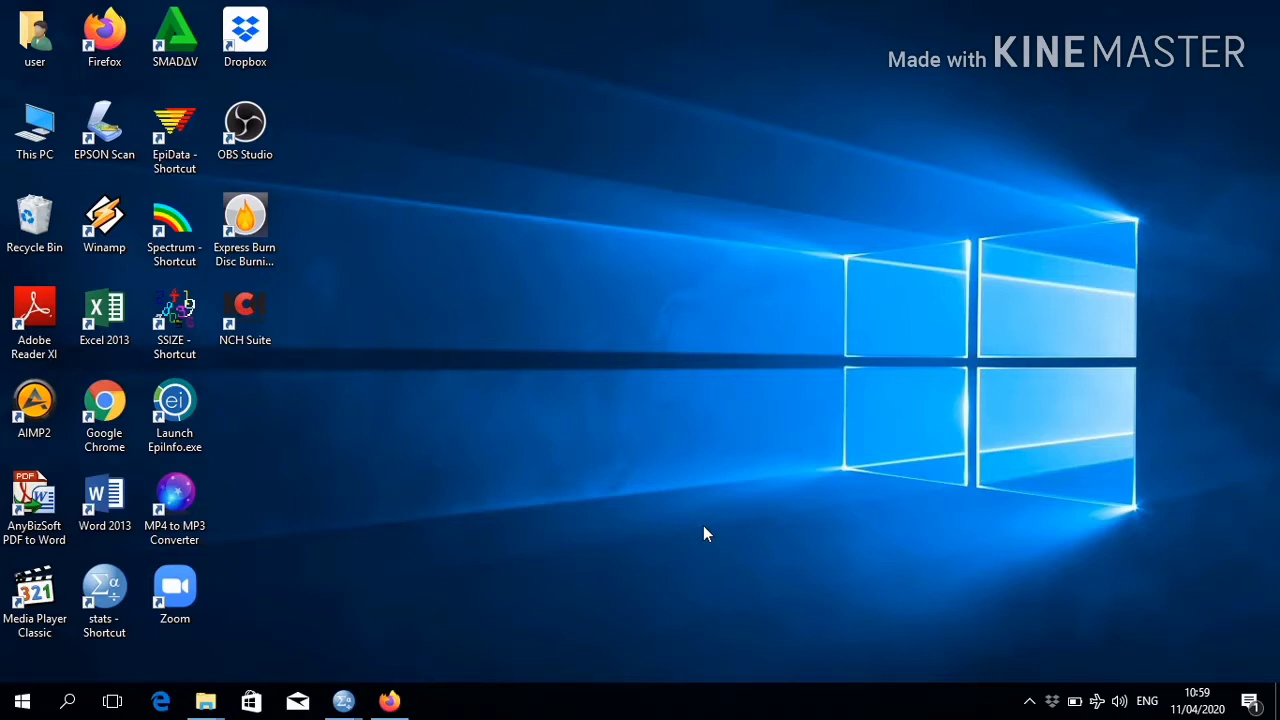
Switch to prepost.sav in SPSS and set SblmDark and SSdahDark as the dependent variables of a freshly reset Explore analysis.
mouse_move(343, 700)
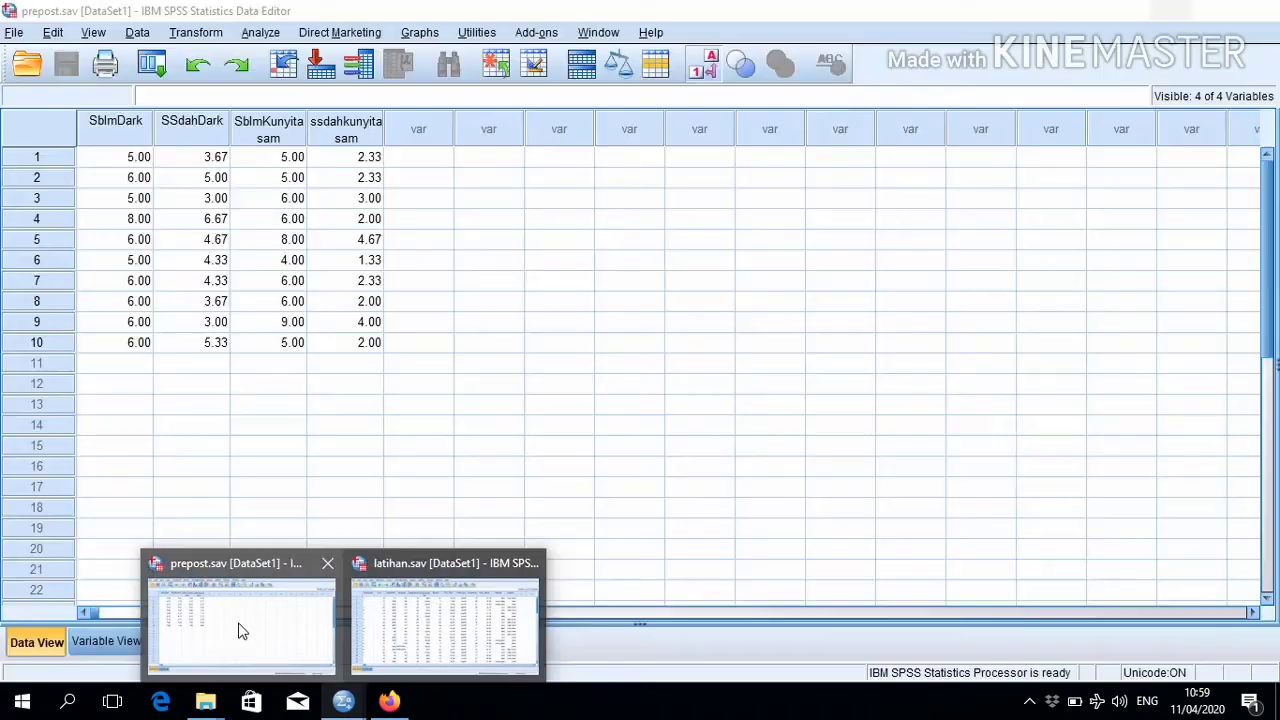
left_click(240, 628)
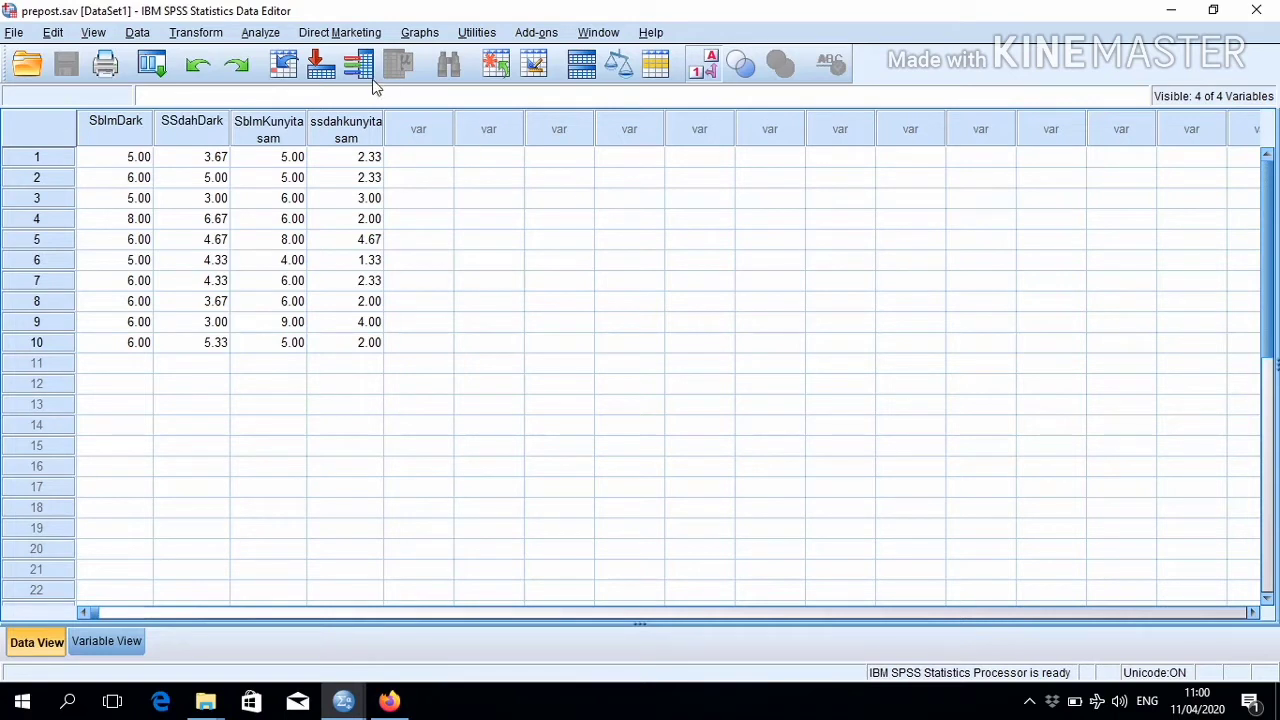
left_click(257, 33)
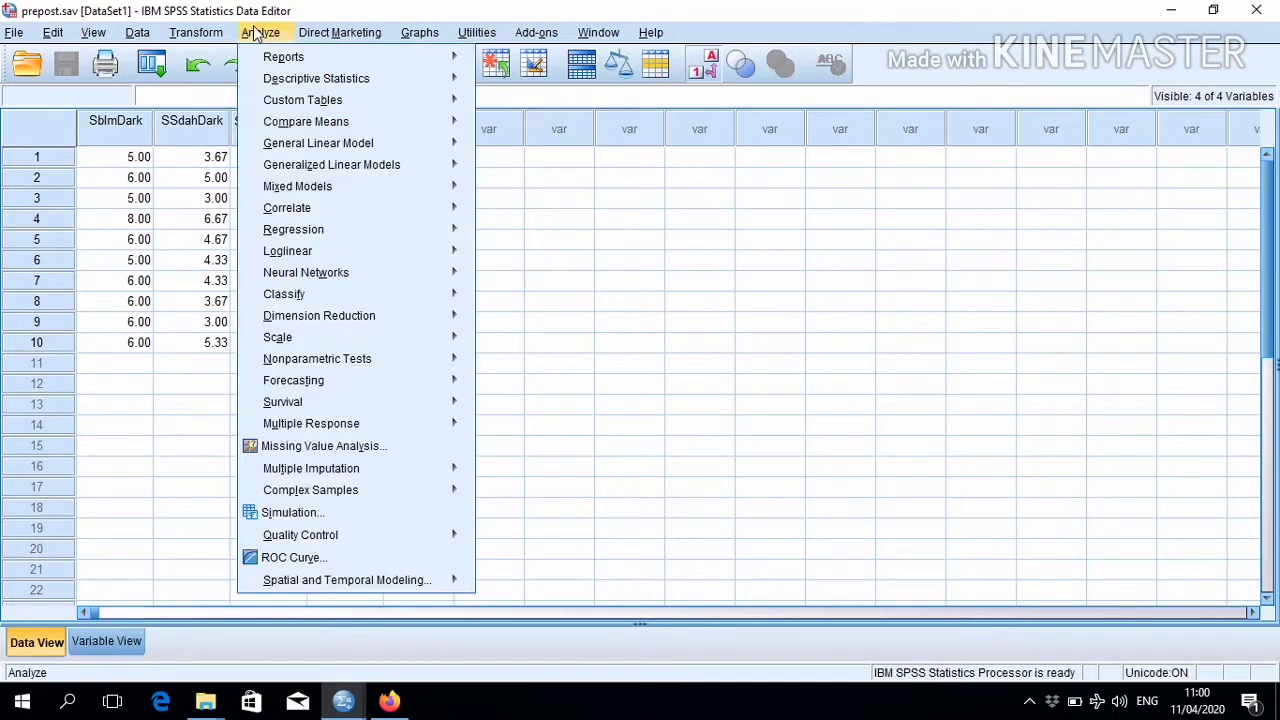
mouse_move(380, 86)
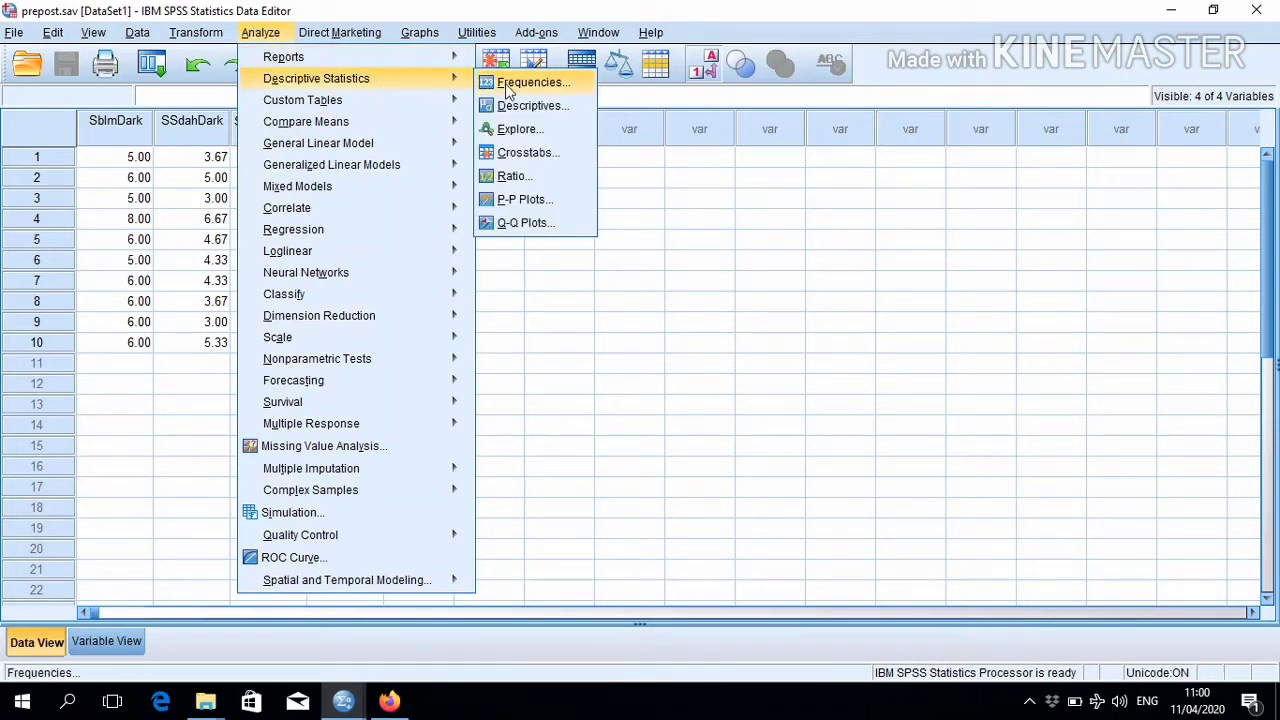
left_click(537, 137)
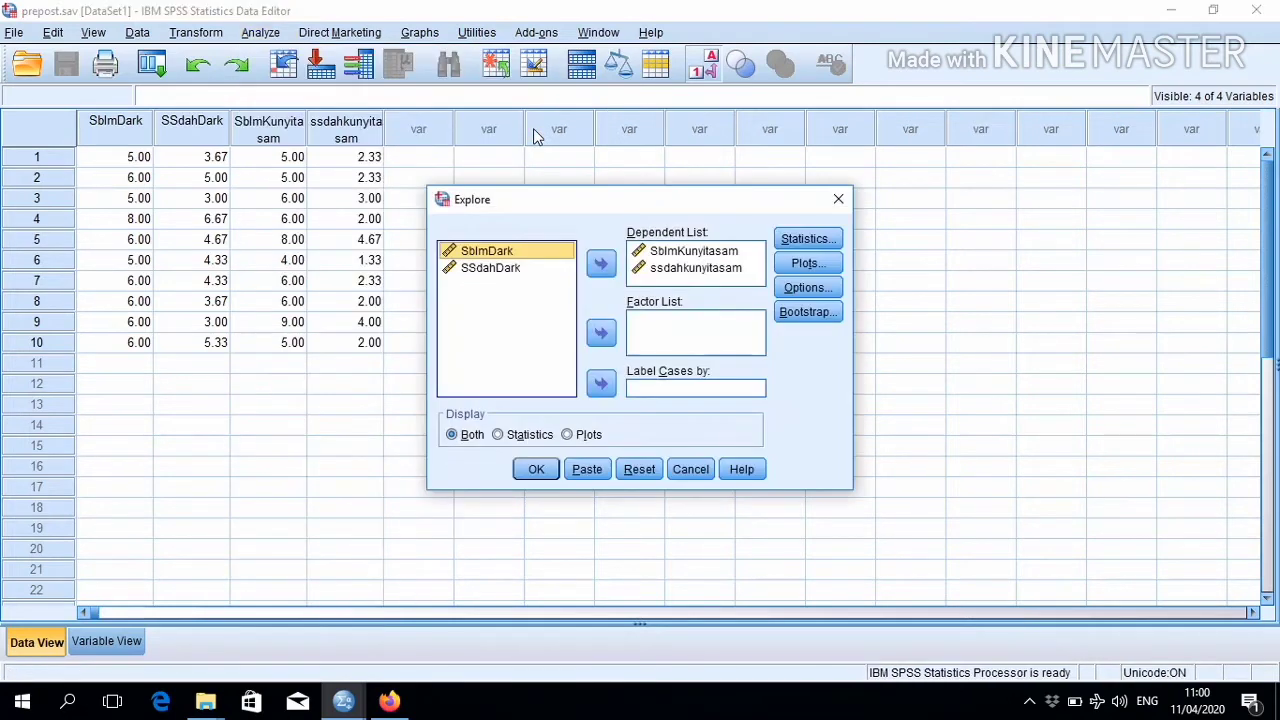
left_click(641, 471)
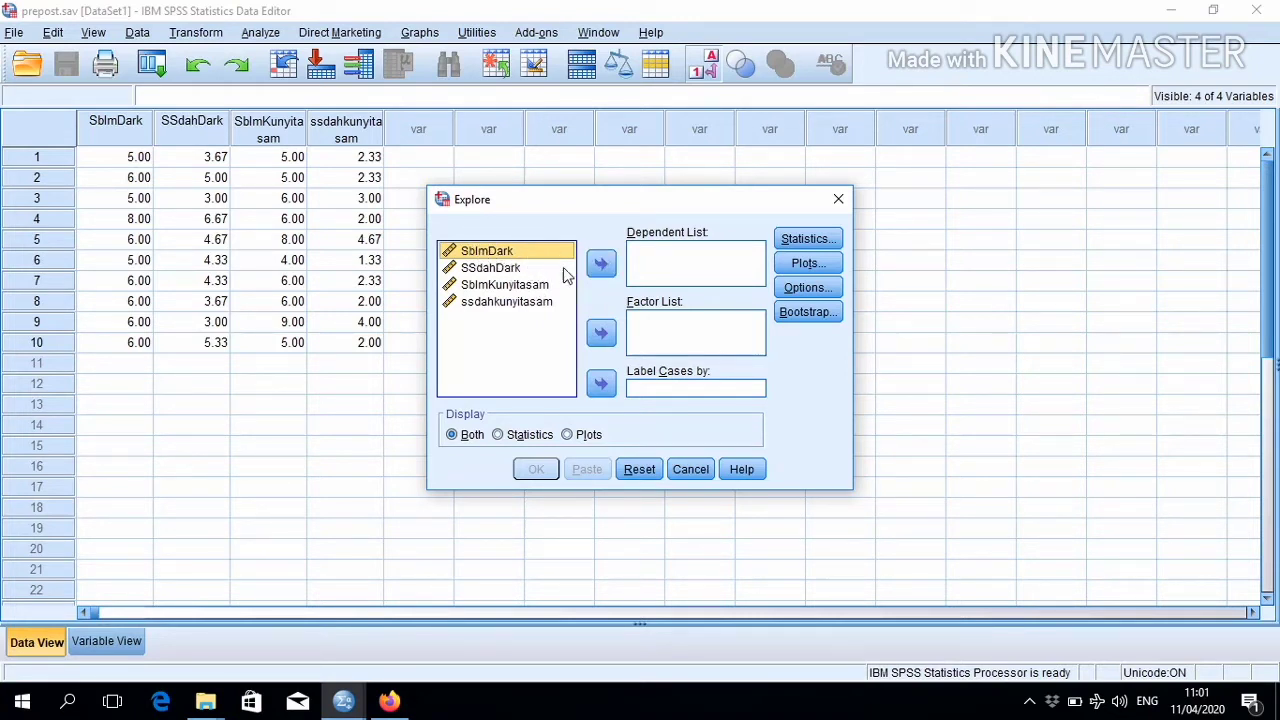
left_click(601, 264)
left_click(514, 253)
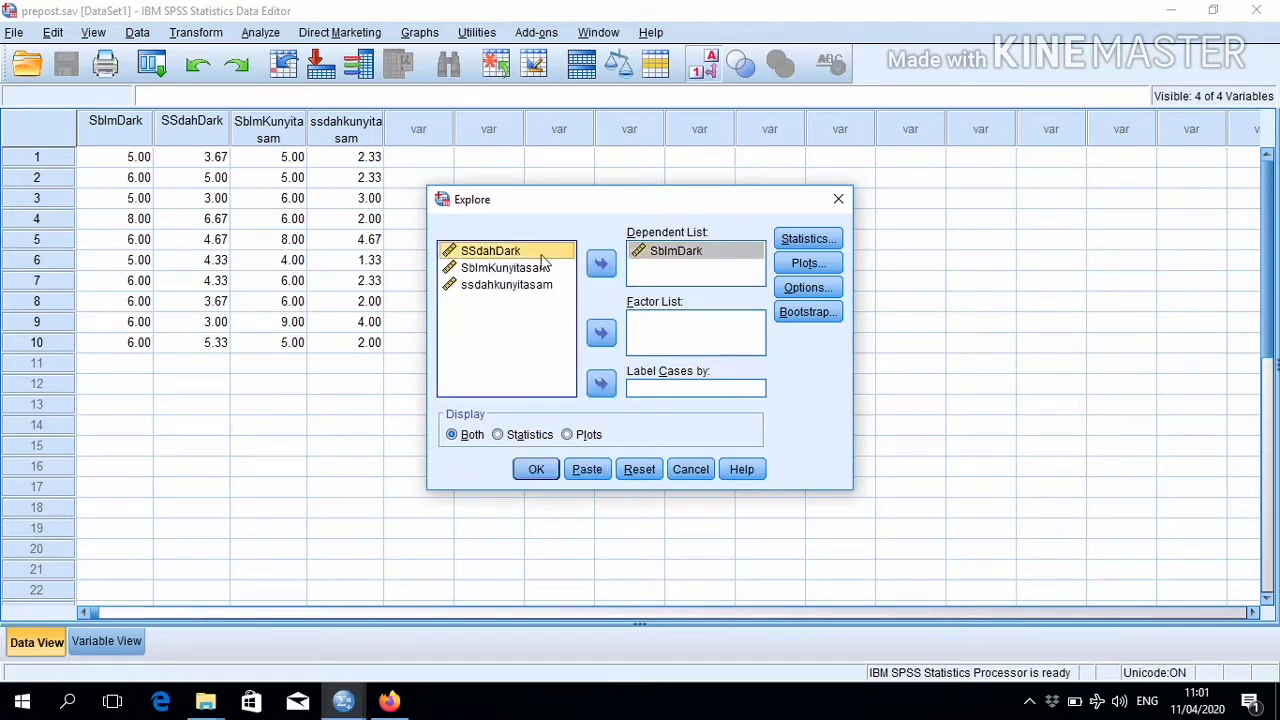
left_click(607, 268)
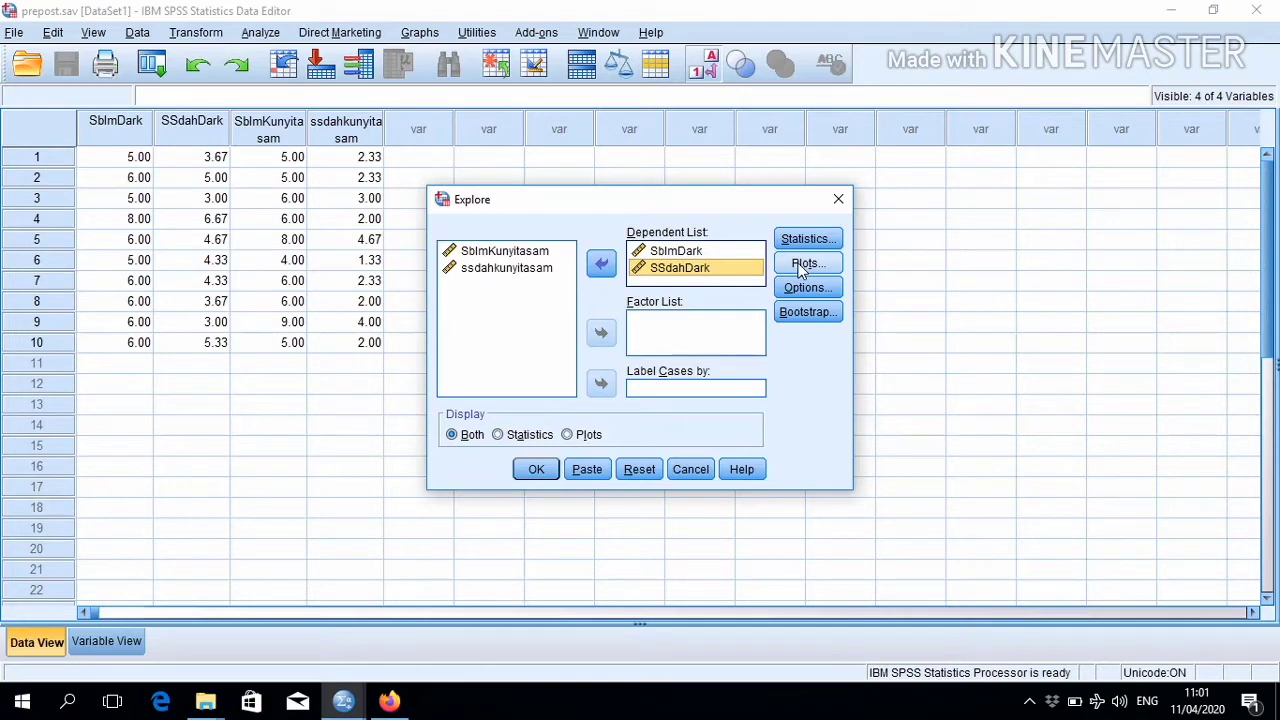
Add a histogram and normality plots with tests to the Explore analysis, and run it.
left_click(805, 266)
left_click(710, 274)
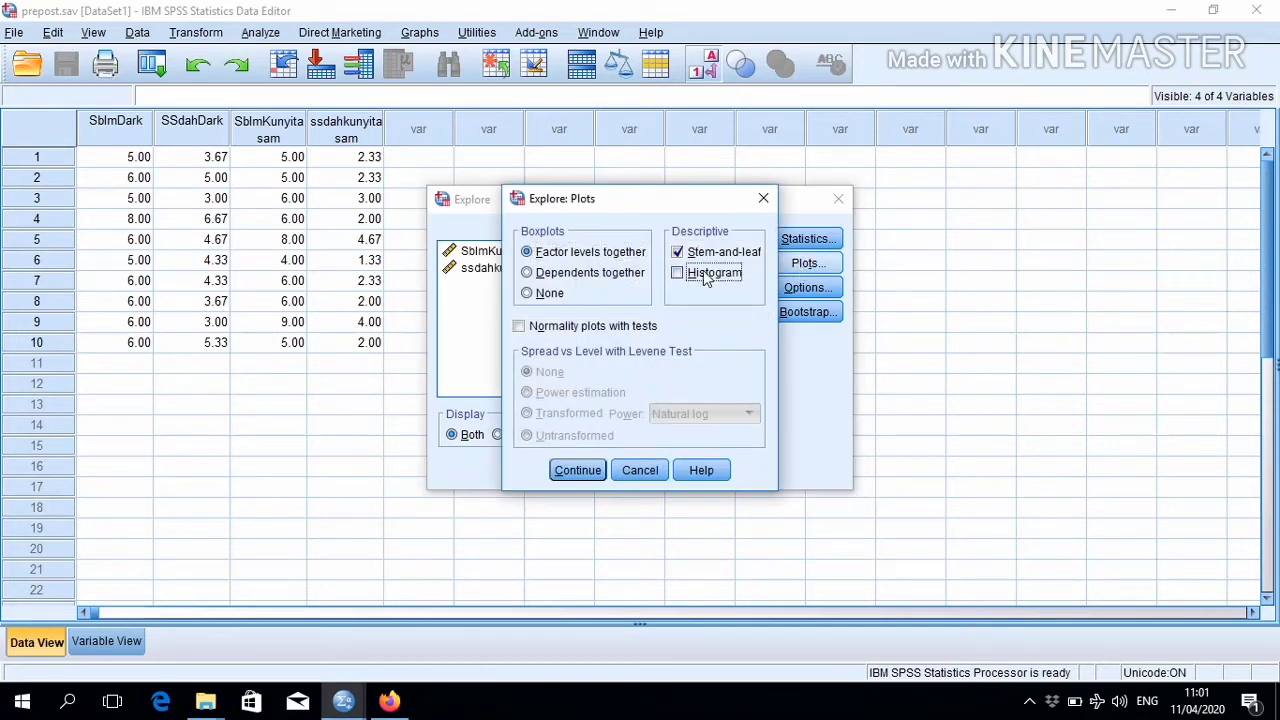
left_click(522, 328)
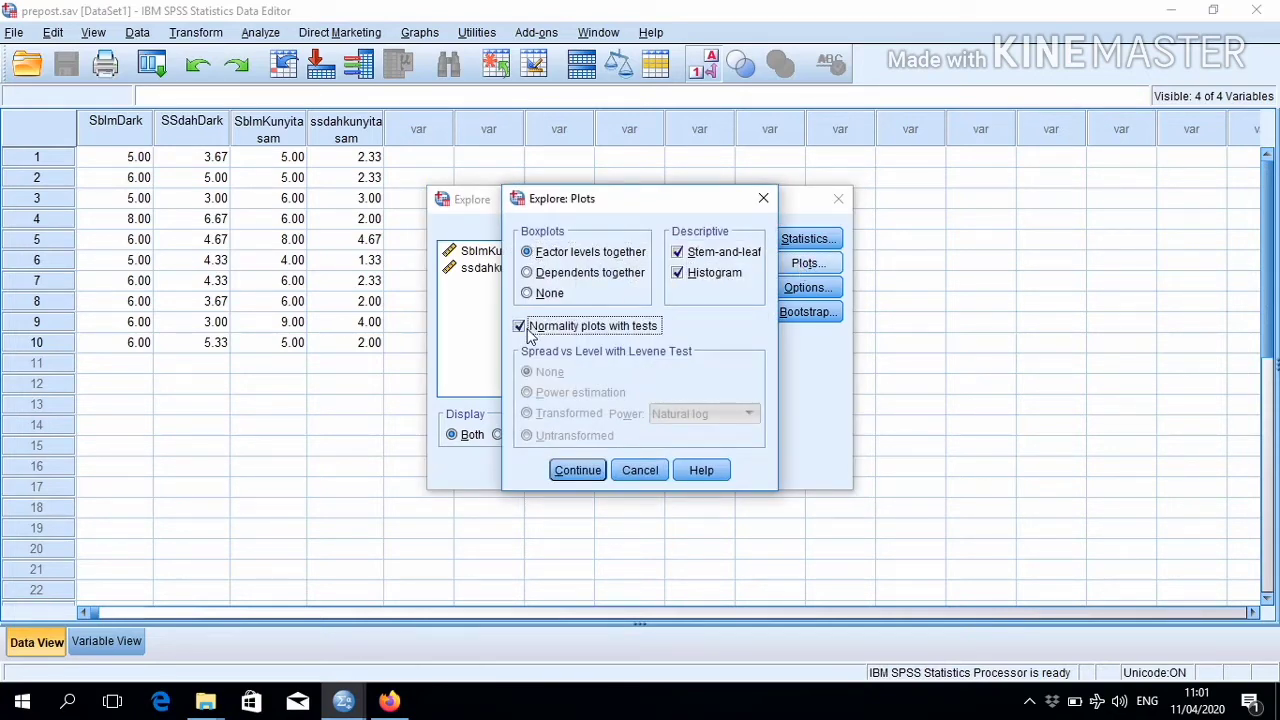
left_click(580, 472)
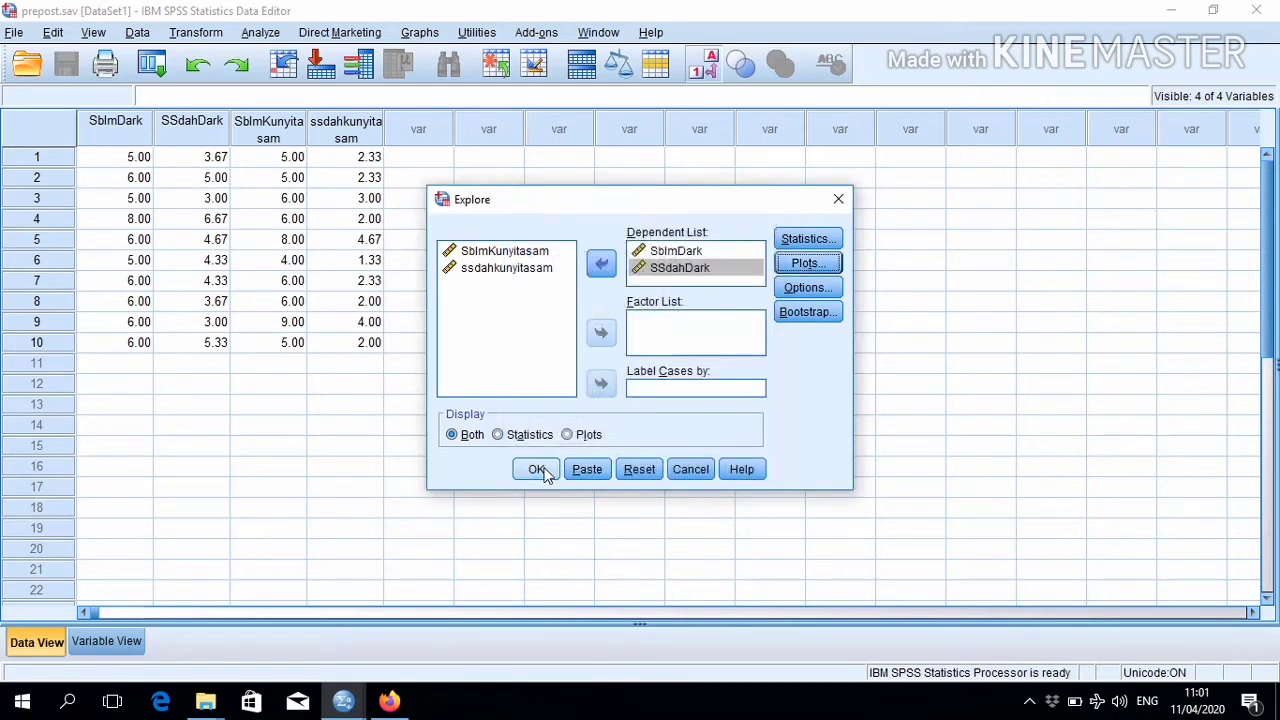
left_click(538, 469)
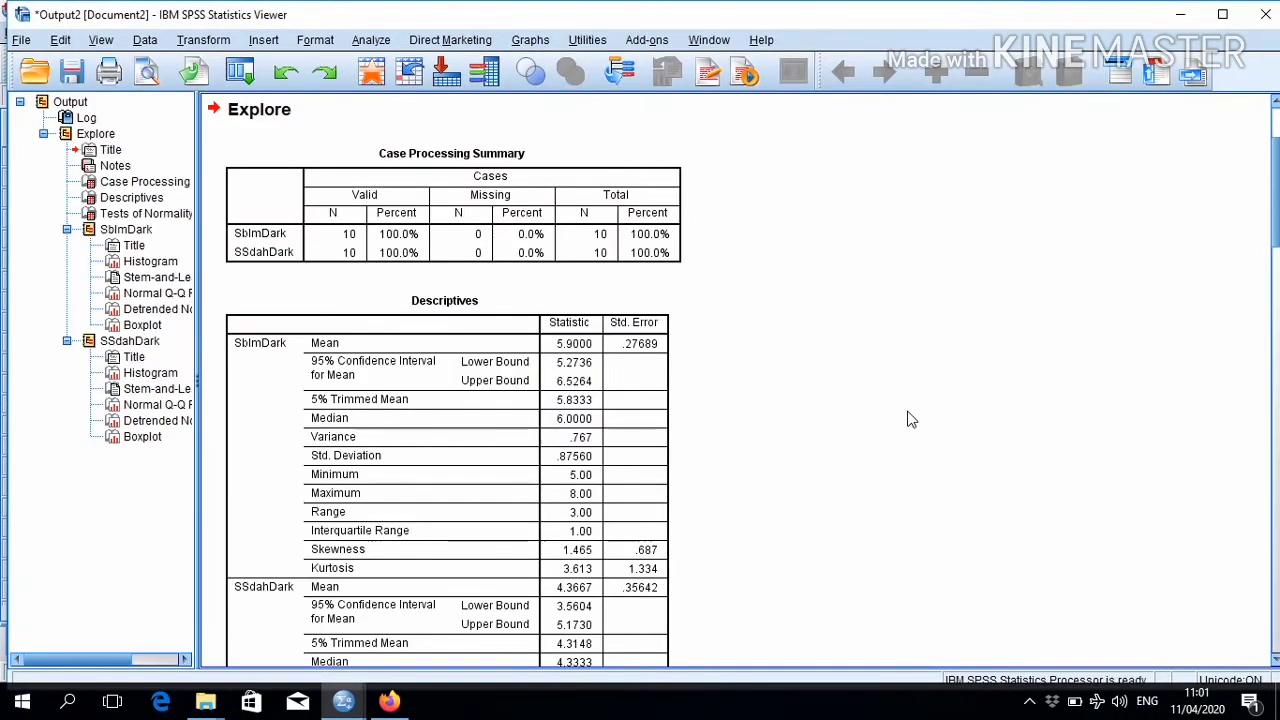
Examine the Descriptives and the Kolmogorov-Smirnov and Shapiro-Wilk significance values for SblmDark and SSdahDark, checking them against the number of cases in prepost.sav.
left_click(315, 121)
left_click_drag(1277, 187, 1277, 262)
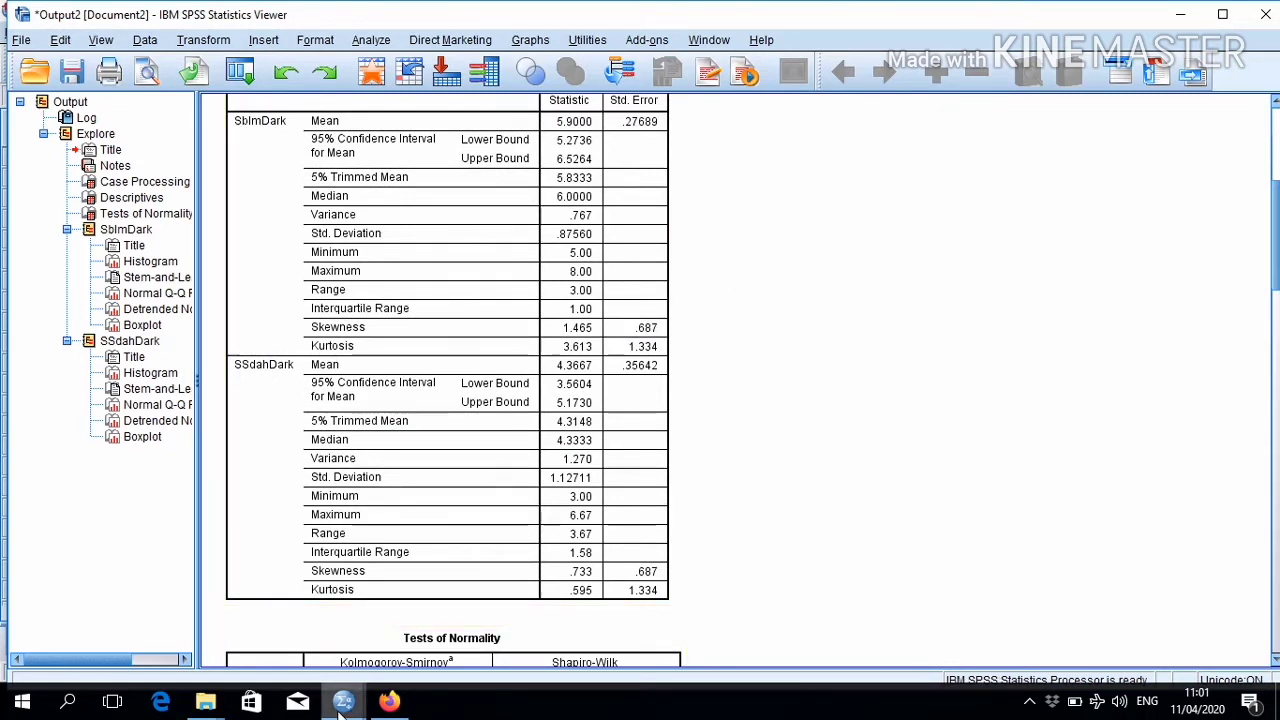
mouse_move(341, 704)
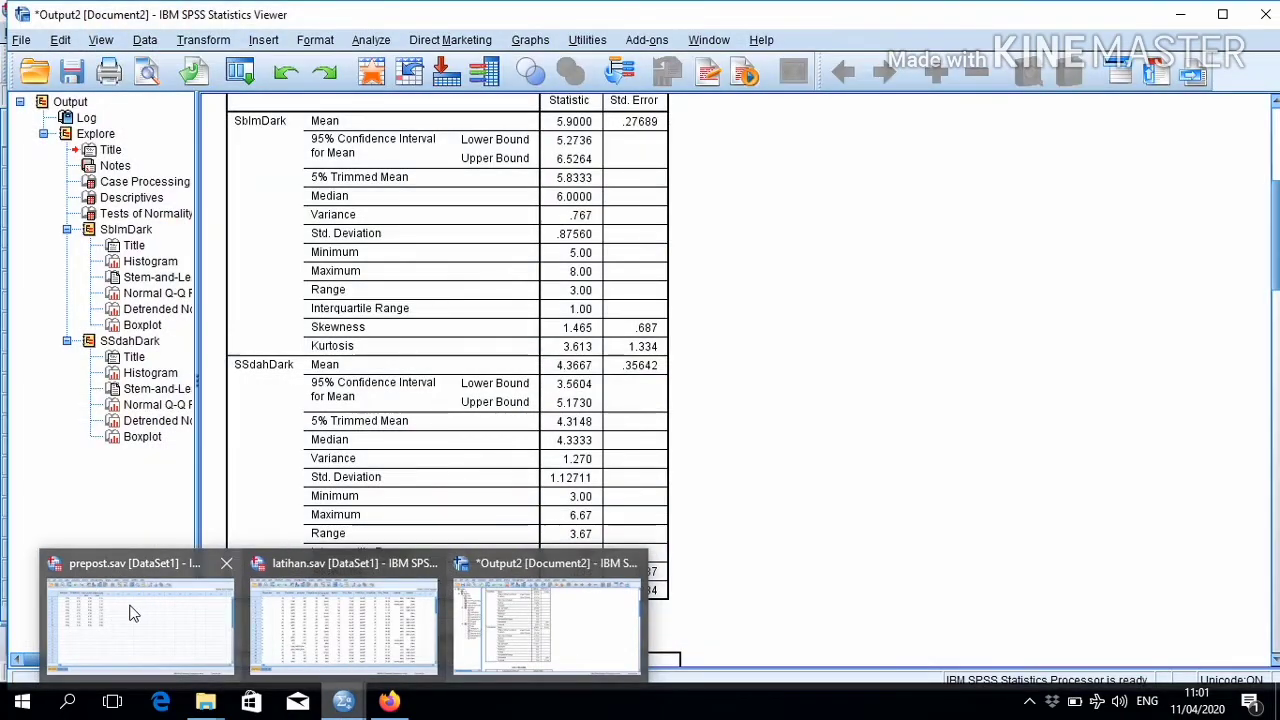
mouse_move(137, 615)
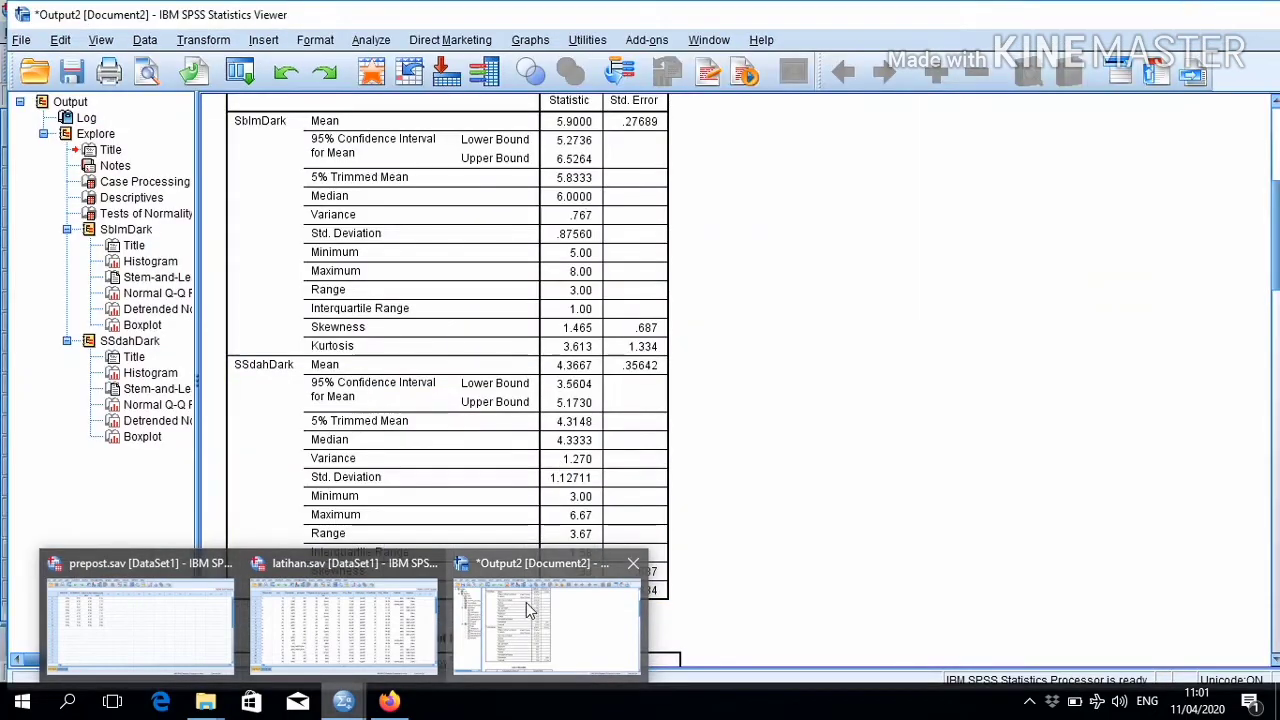
left_click(530, 612)
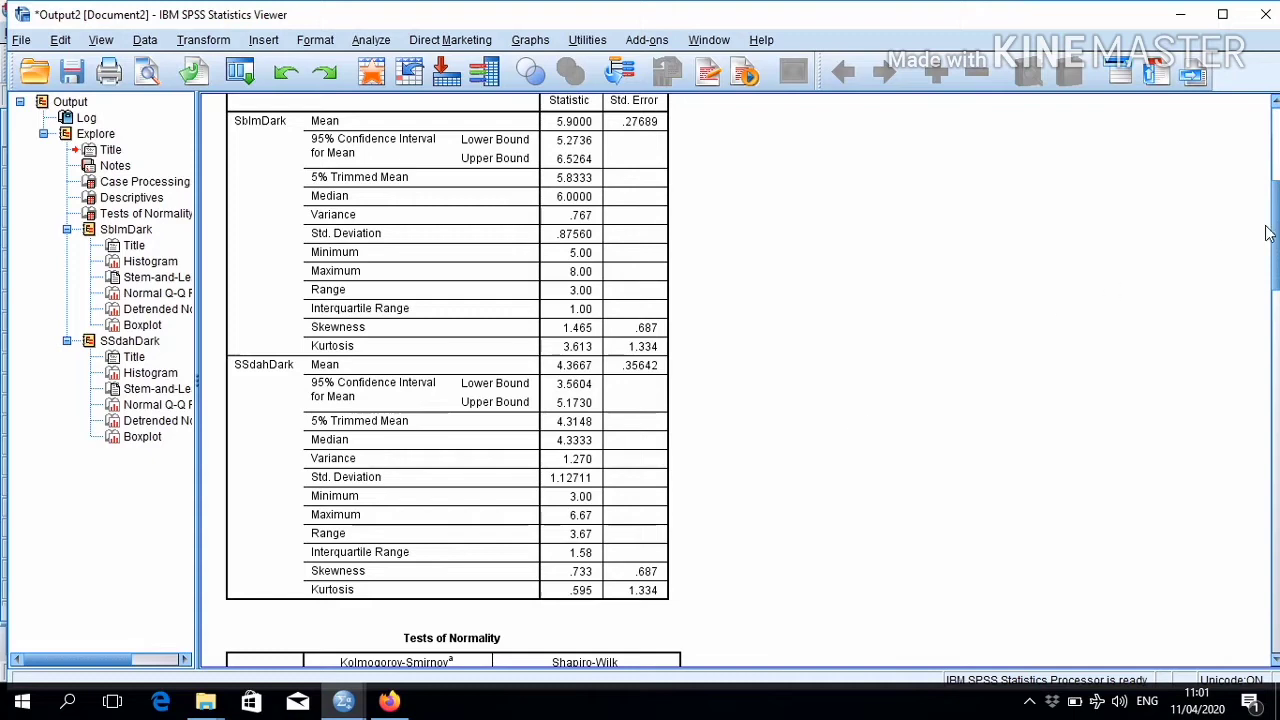
left_click_drag(1277, 235, 1278, 258)
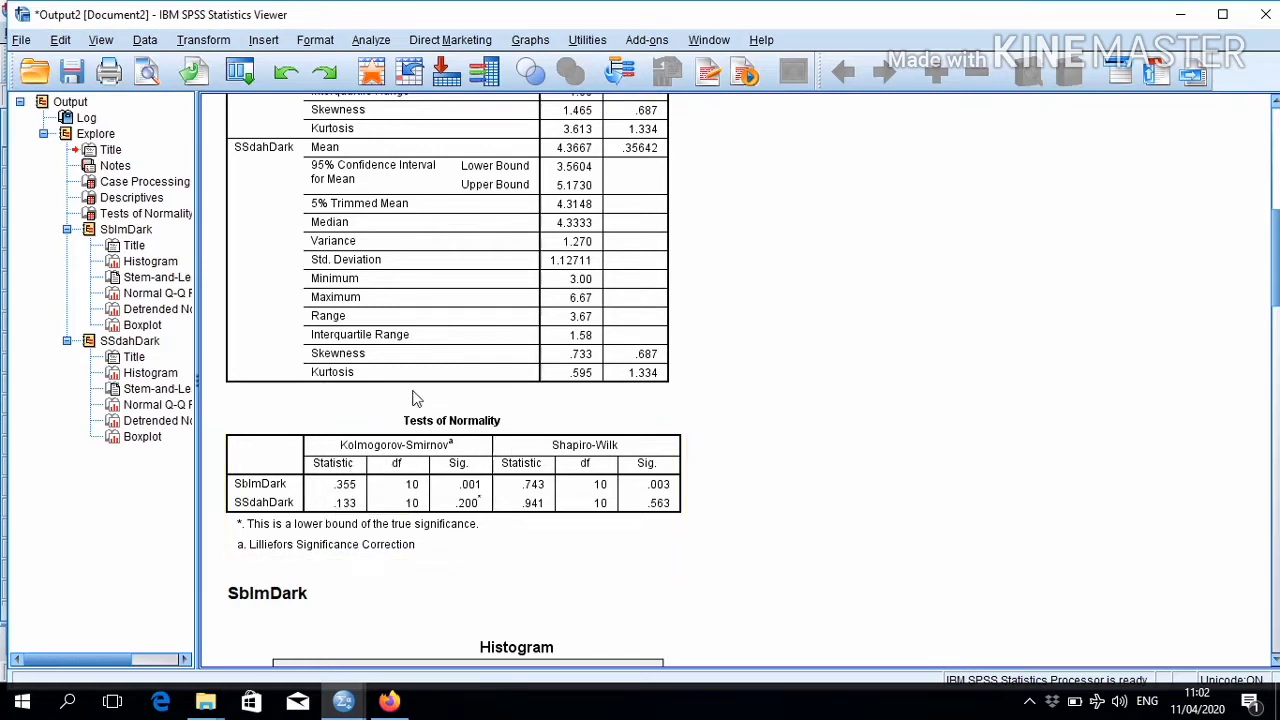
left_click(464, 483)
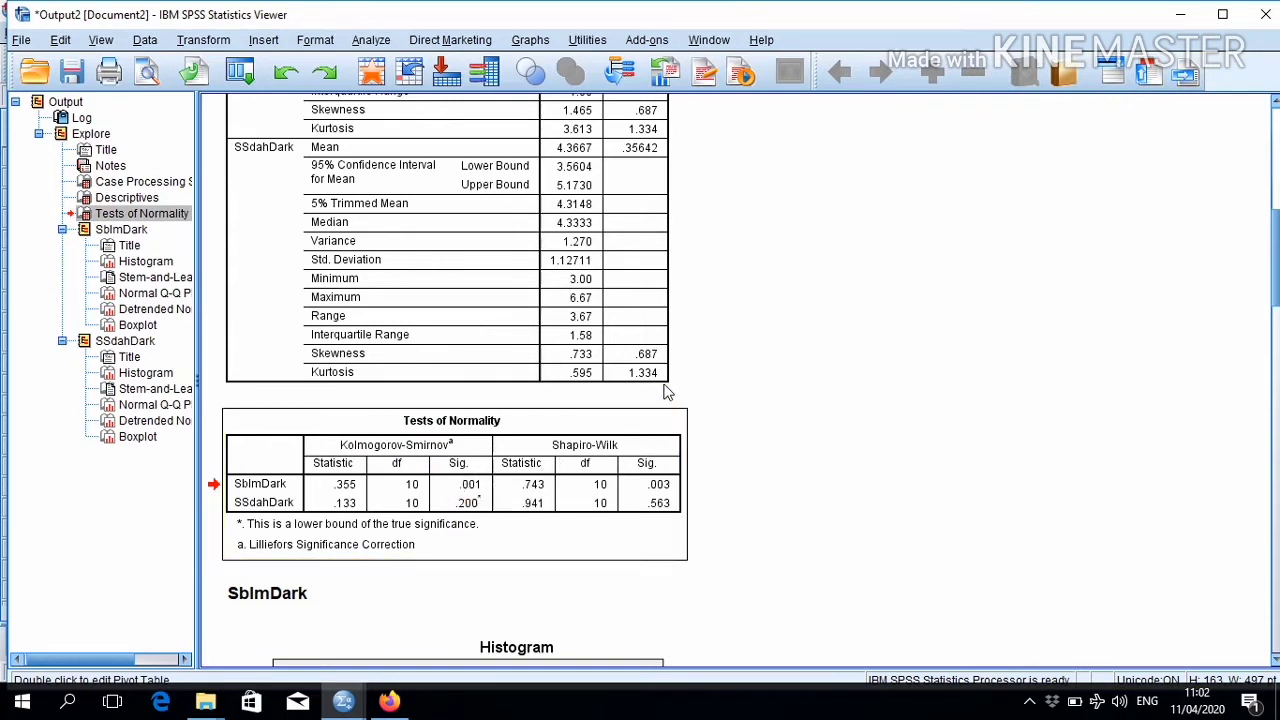
left_click(735, 449)
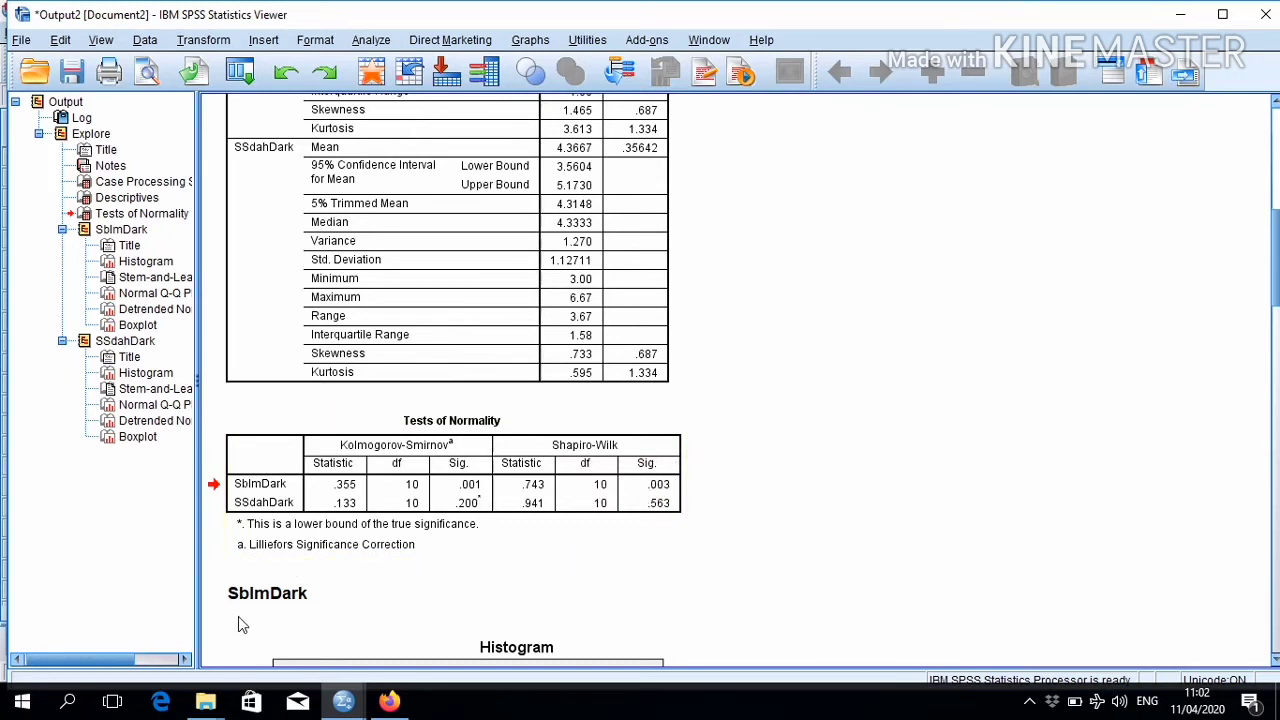
mouse_move(345, 702)
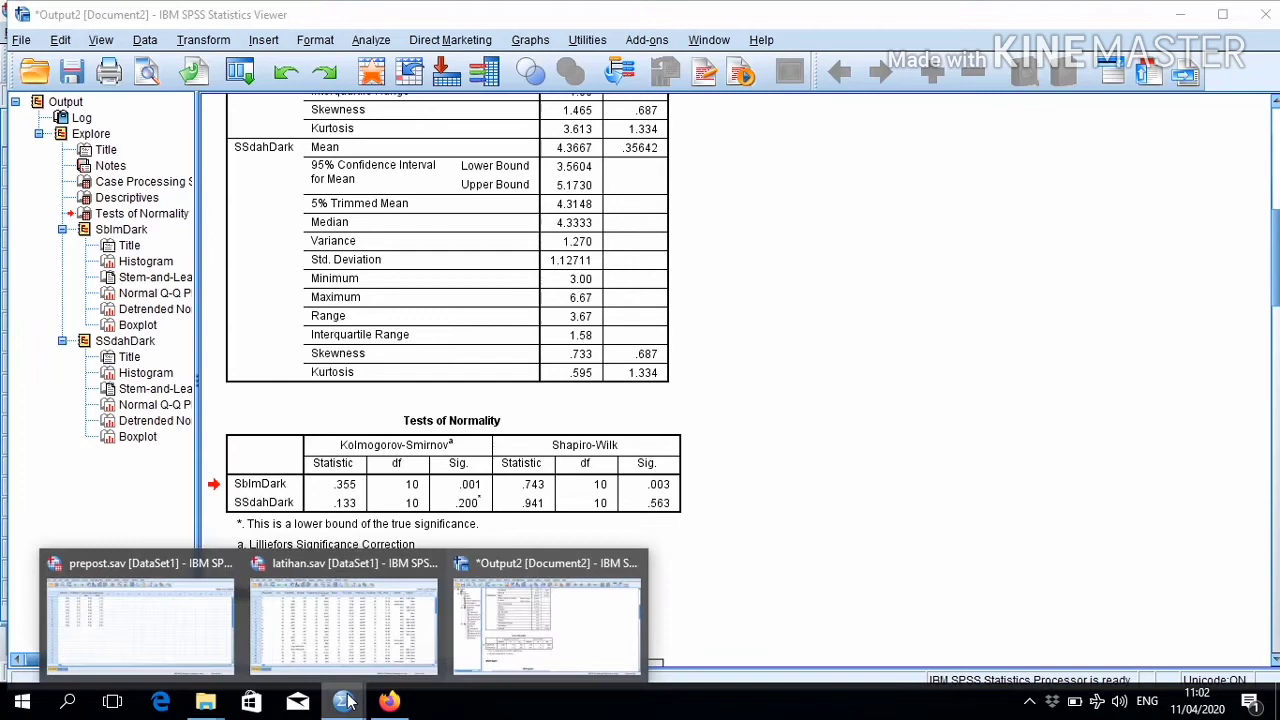
left_click(145, 612)
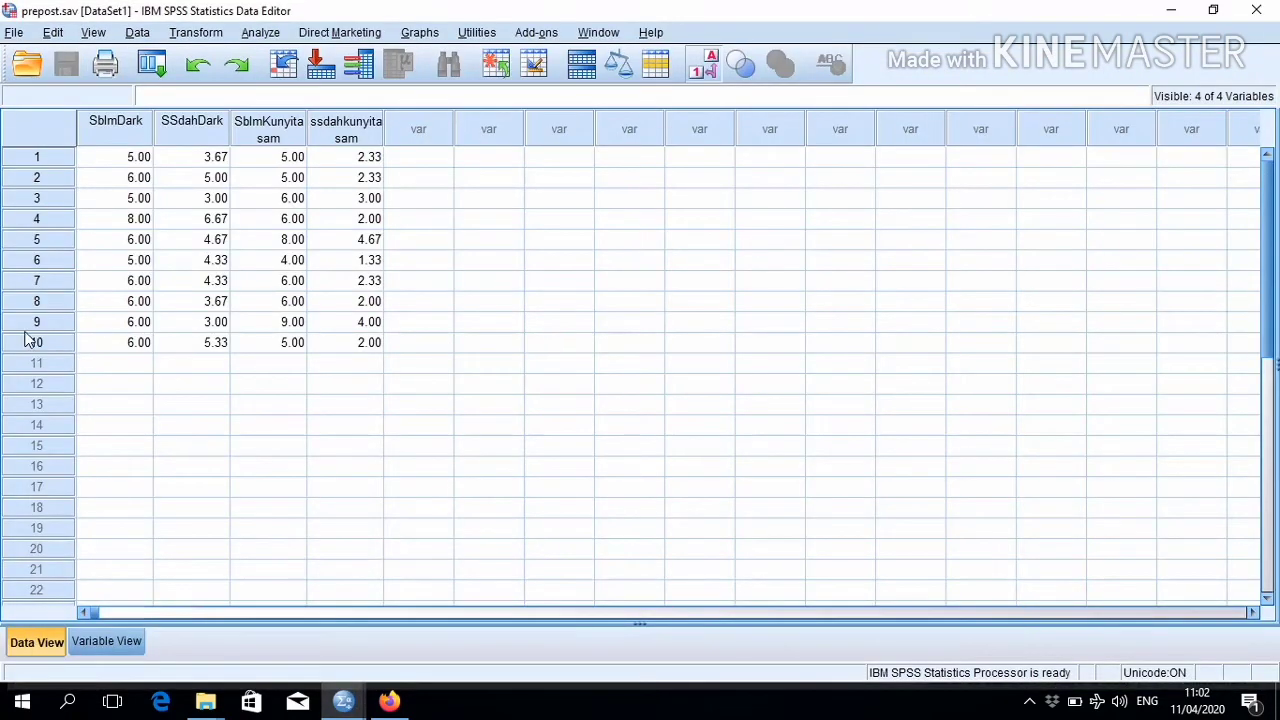
mouse_move(345, 702)
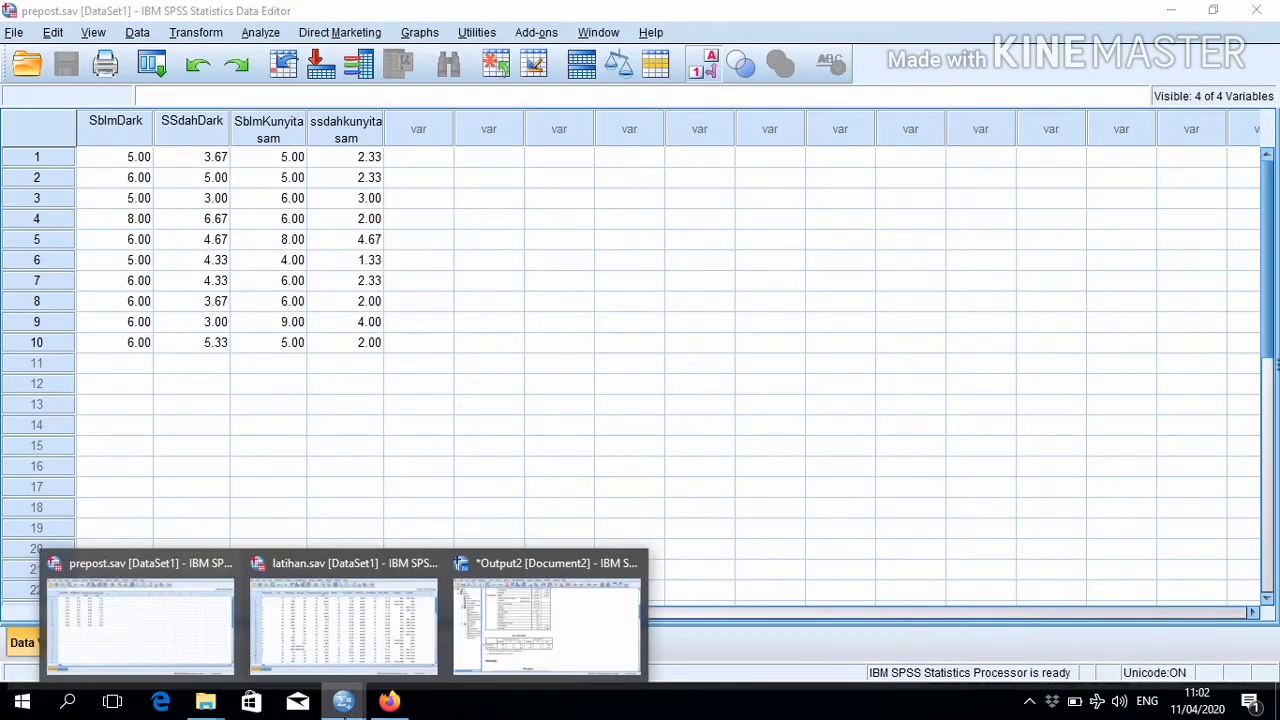
left_click(540, 625)
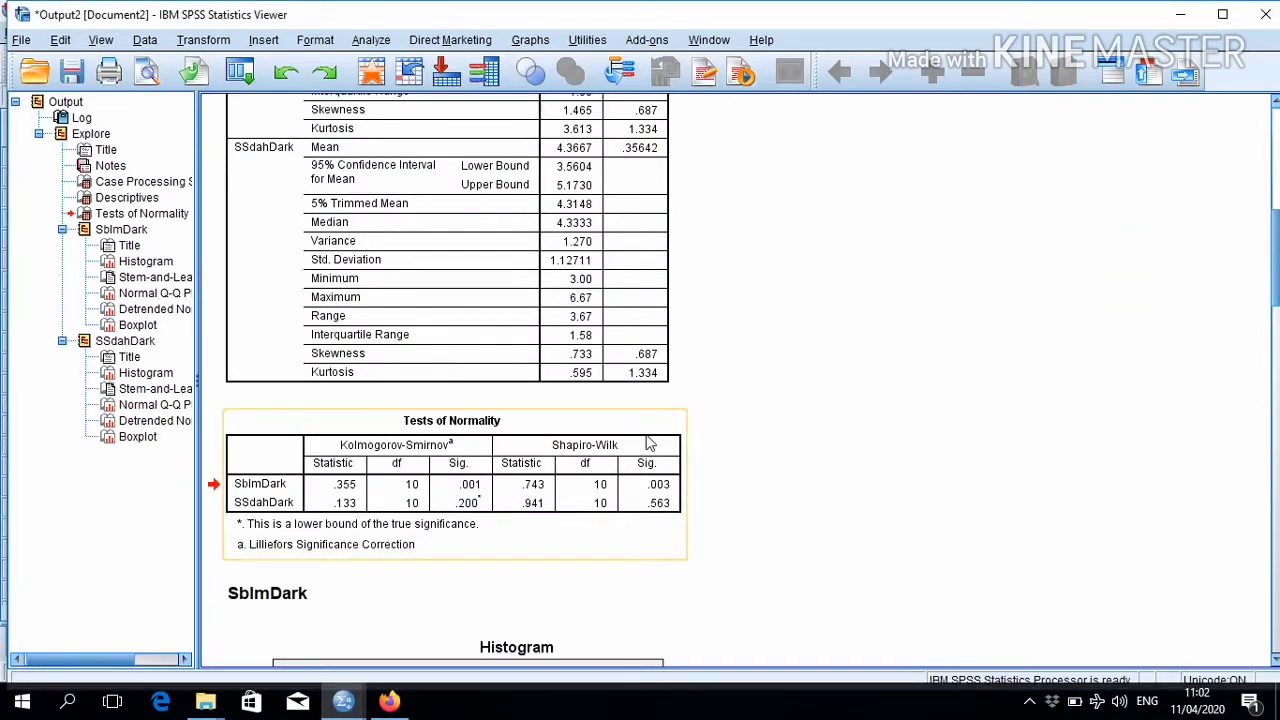
left_click(645, 495)
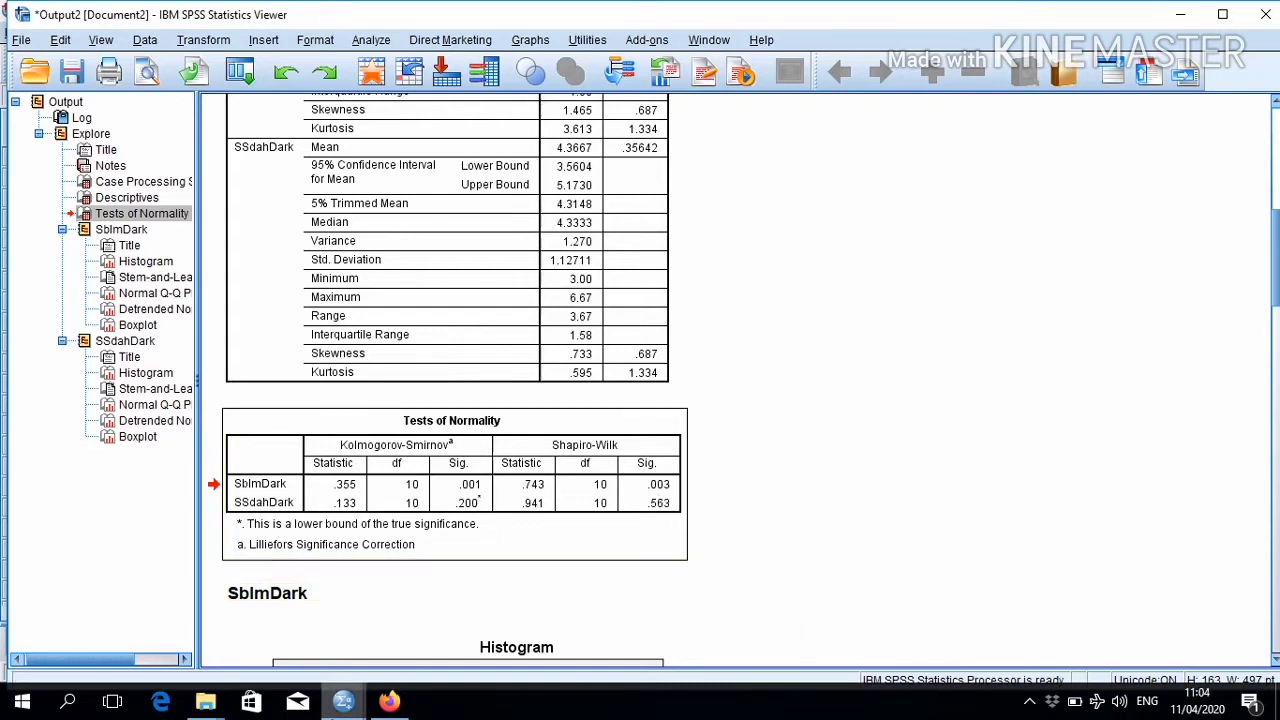
Return to the prepost.sav data and set SblmKunyitasam and ssdahkunyitasam as the dependent variables of a reset Explore analysis.
mouse_move(343, 705)
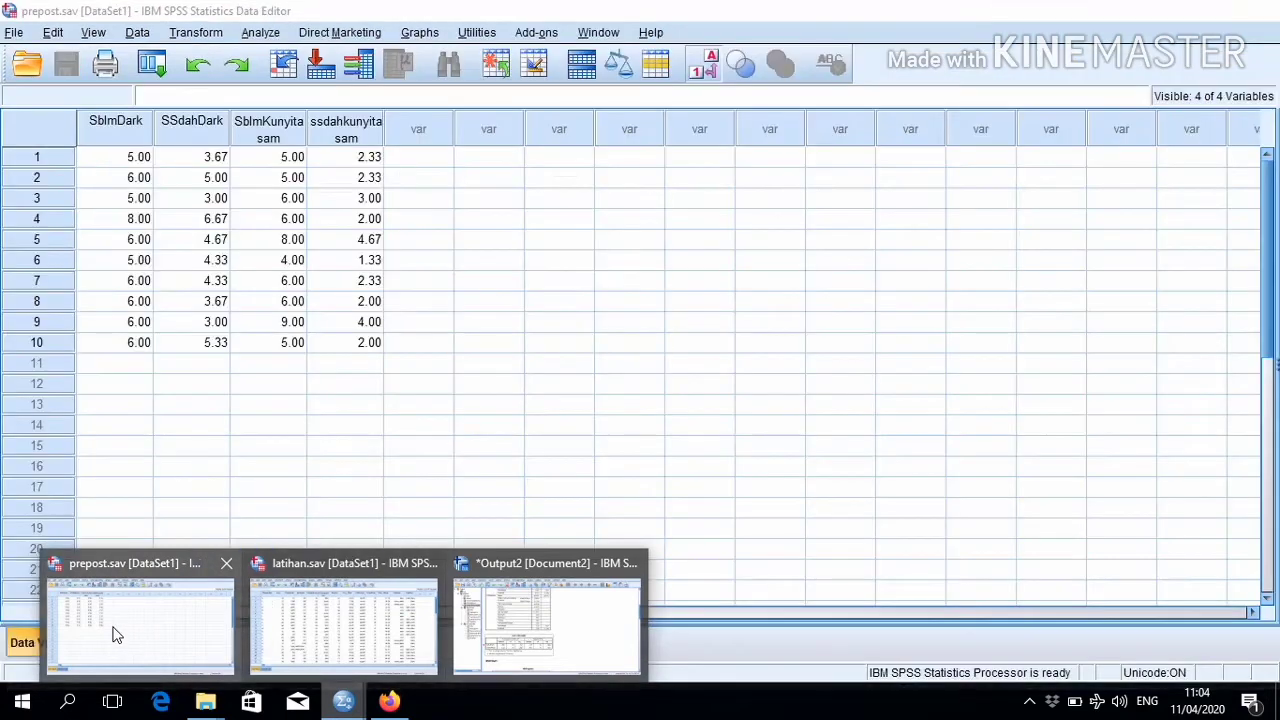
left_click(114, 632)
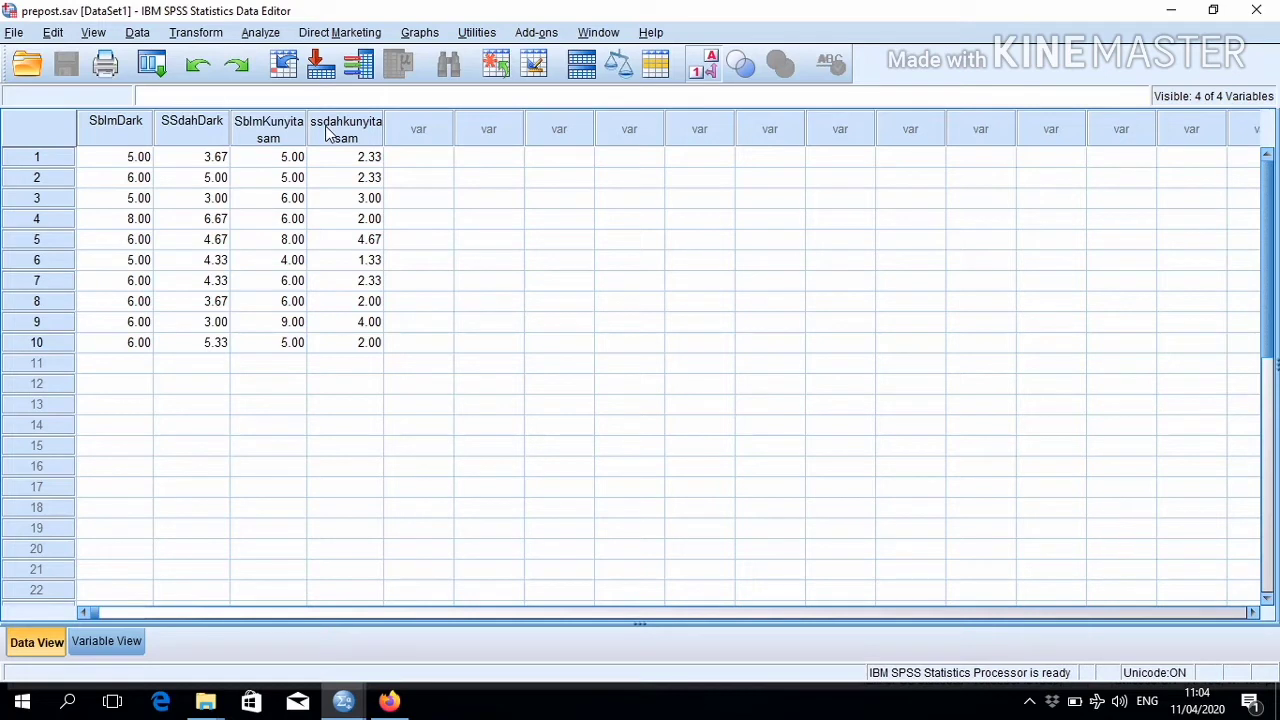
left_click(262, 33)
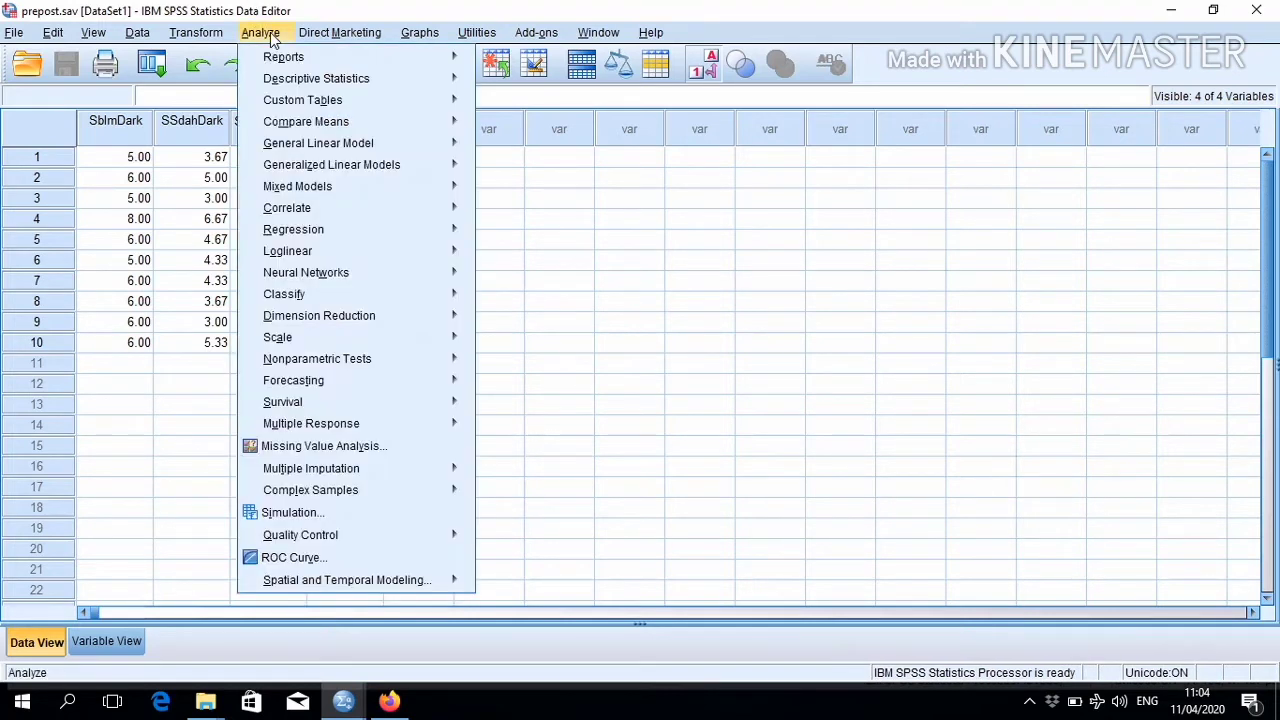
mouse_move(386, 86)
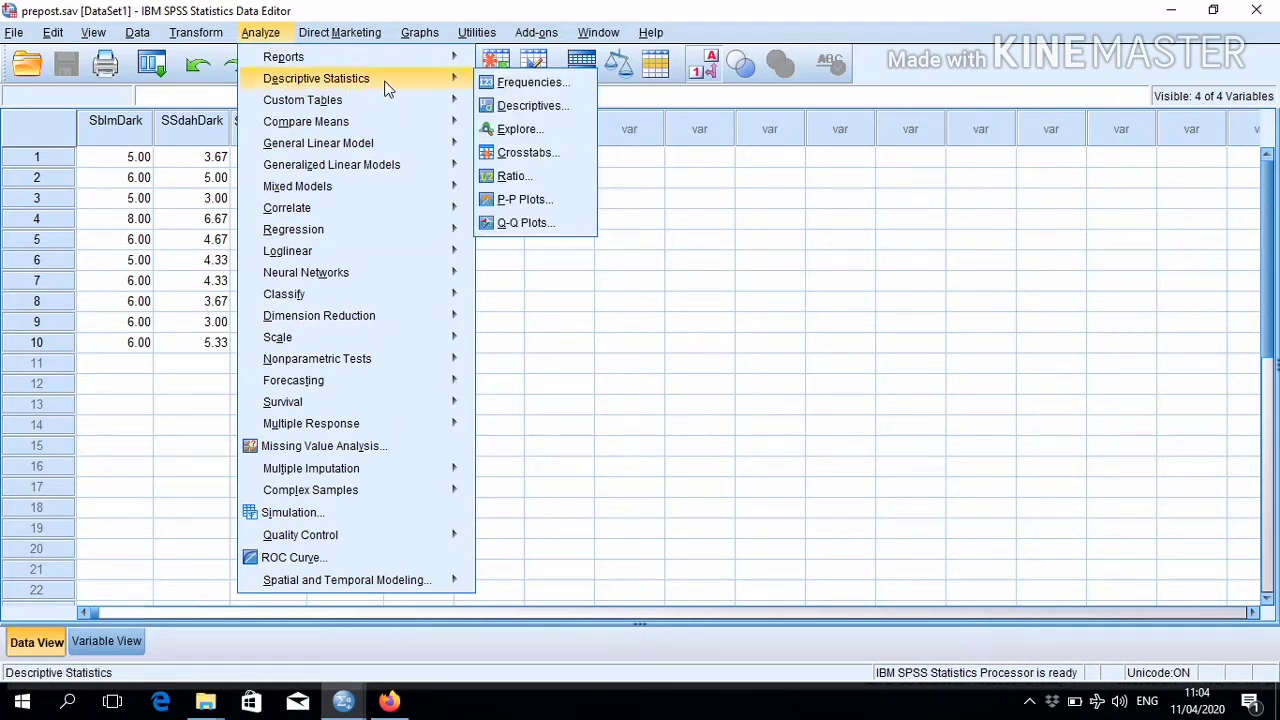
left_click(574, 136)
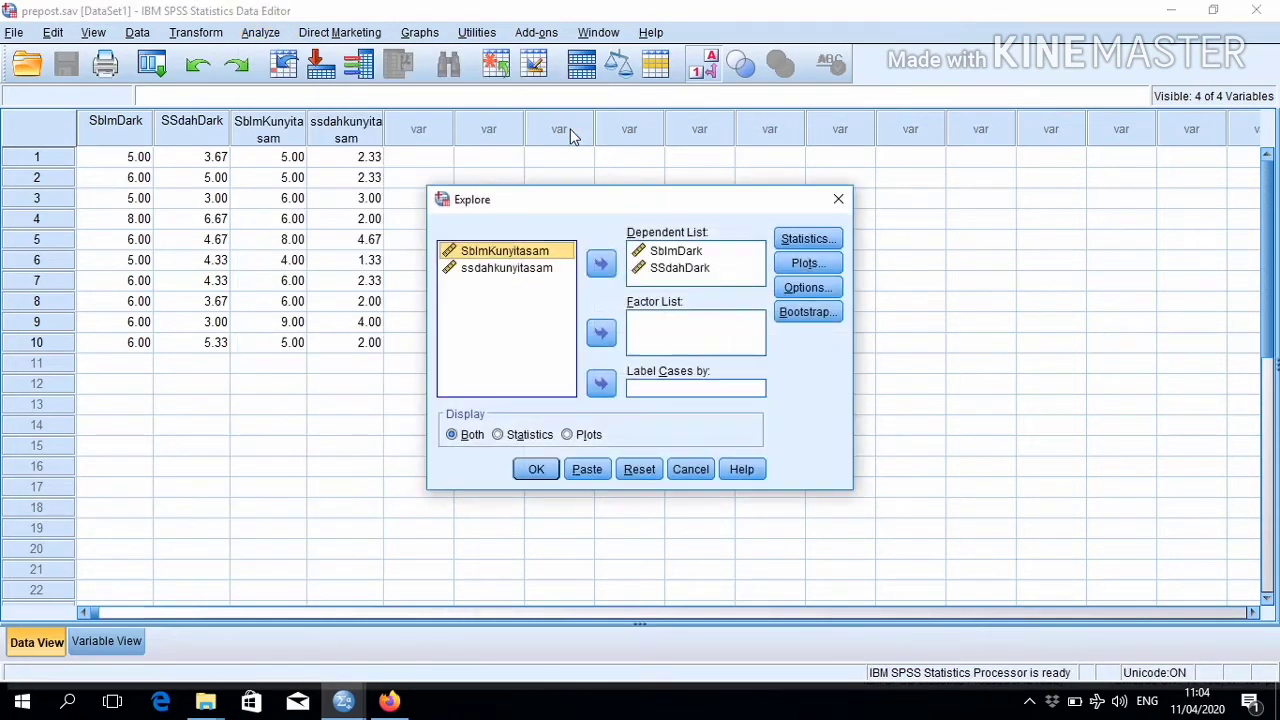
left_click(639, 469)
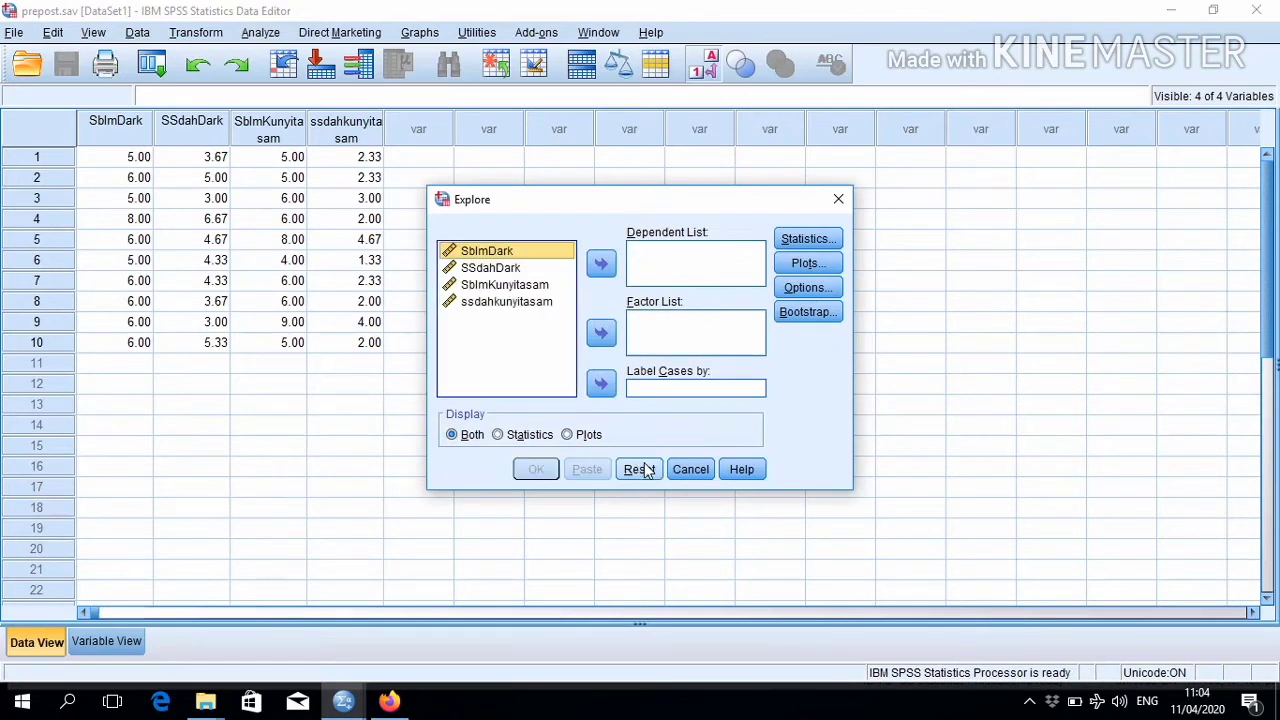
left_click(505, 285)
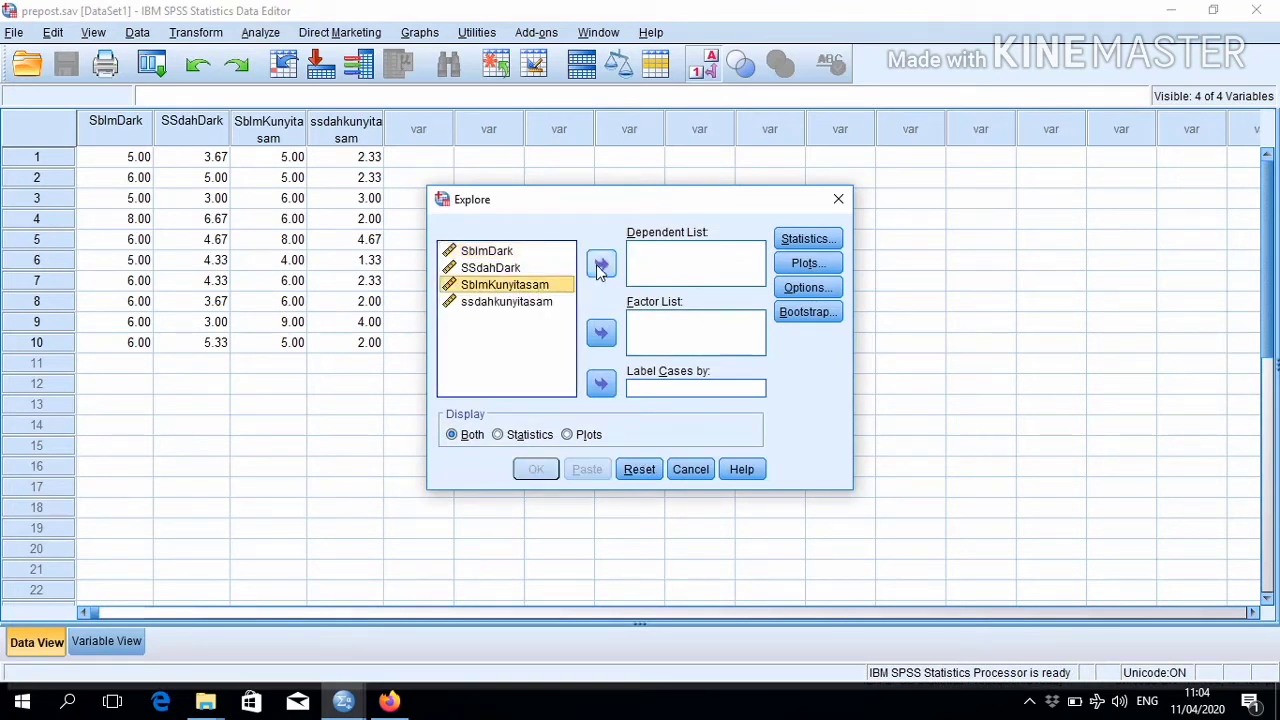
left_click(600, 264)
left_click(543, 290)
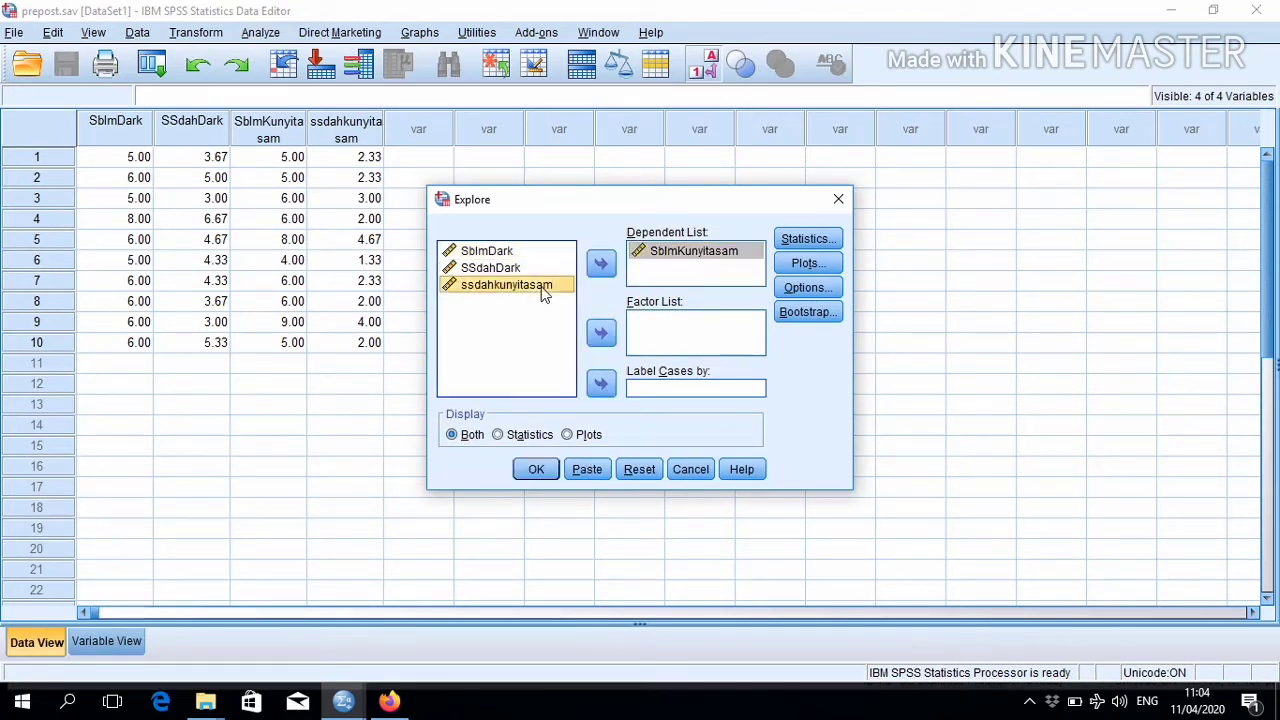
left_click(600, 264)
Include a histogram and normality plots with tests for SblmKunyitasam and ssdahkunyitasam, and run the Explore analysis.
left_click(786, 263)
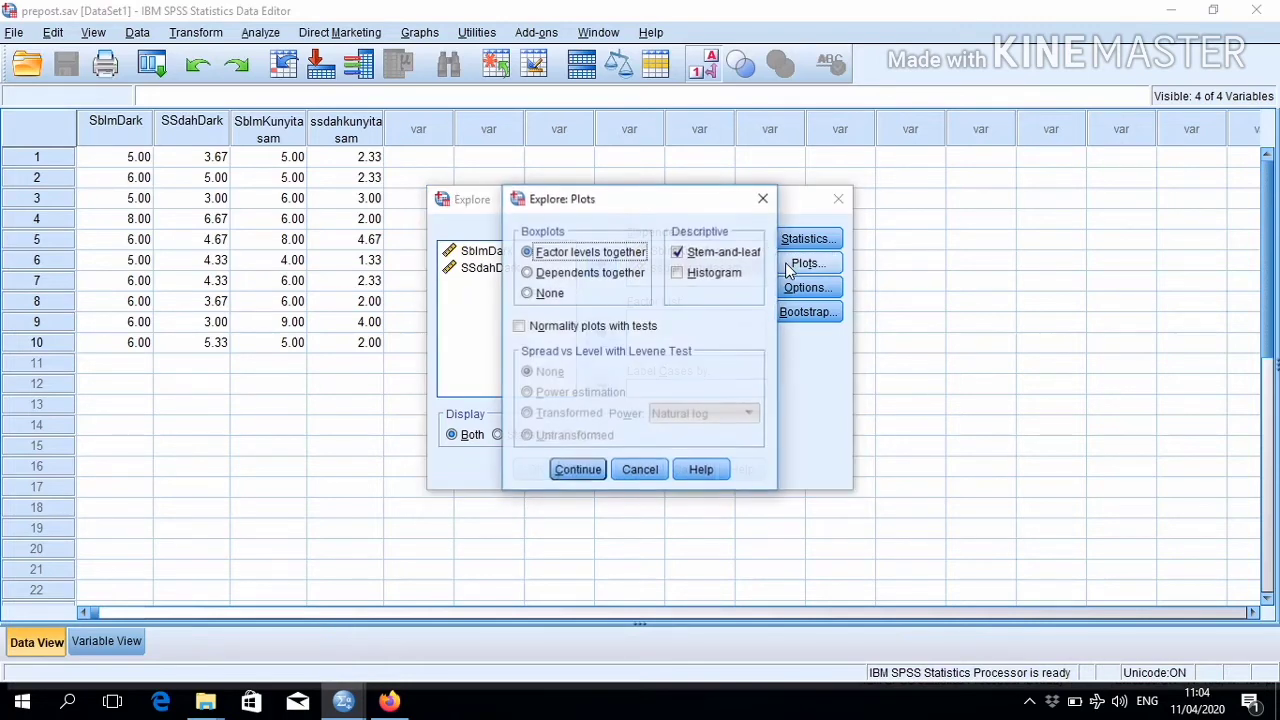
left_click(692, 284)
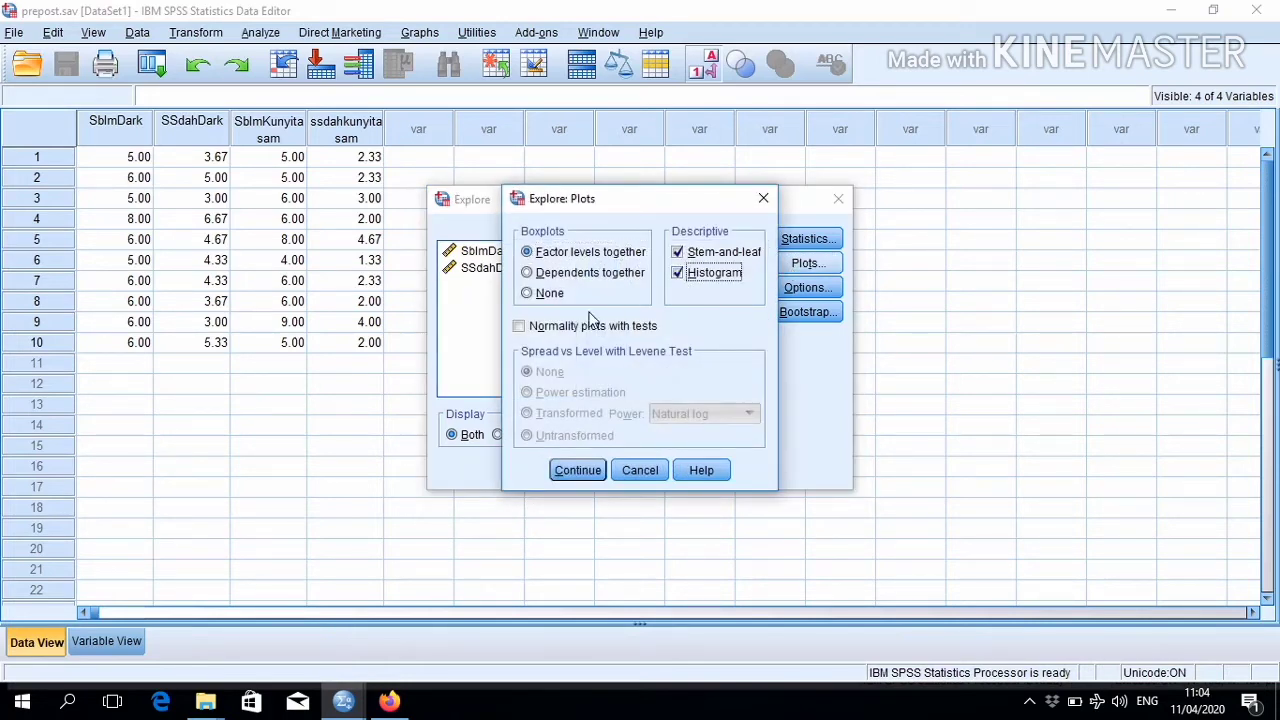
left_click(547, 338)
left_click(590, 471)
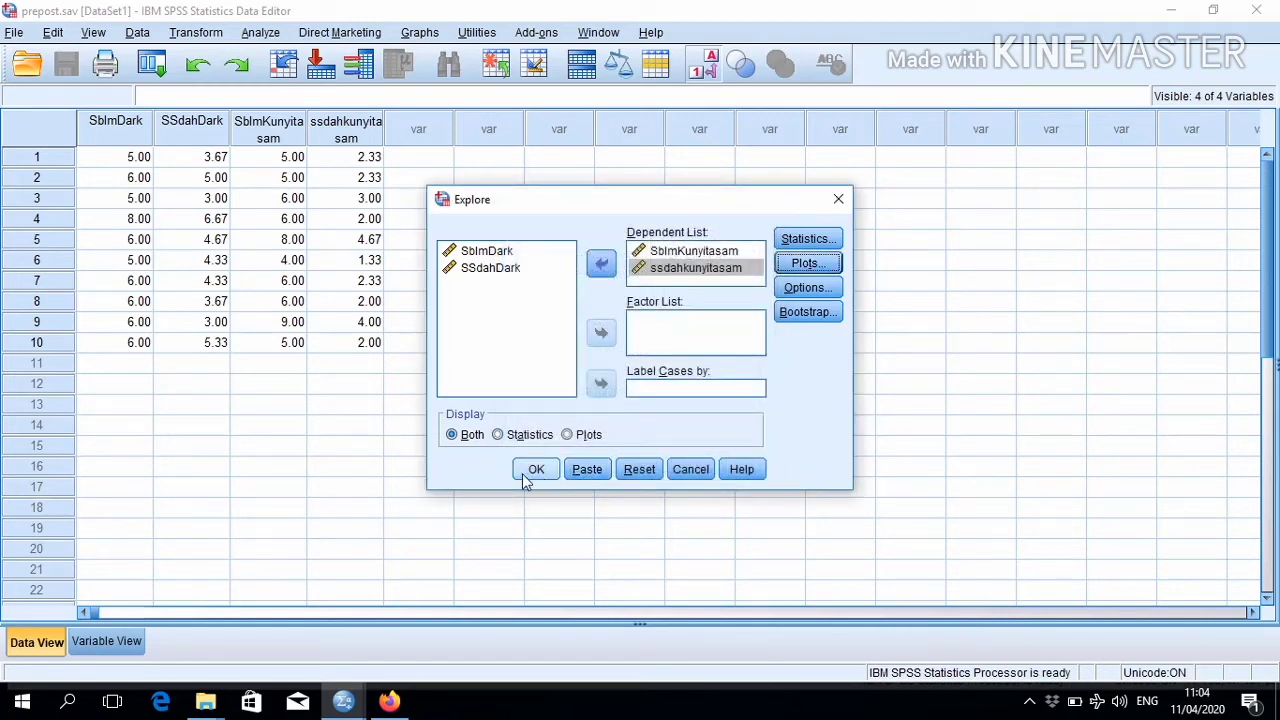
left_click(535, 472)
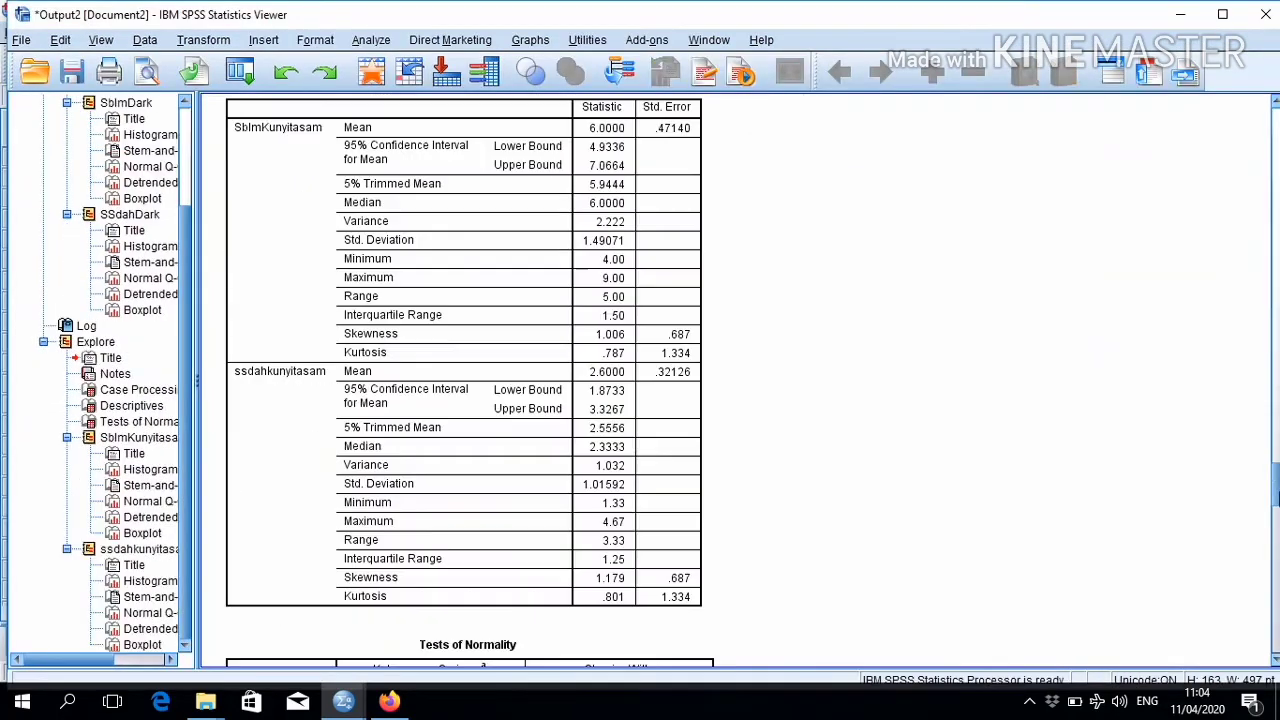
Examine the Kolmogorov-Smirnov and Shapiro-Wilk significance values for SblmKunyitasam and ssdahkunyitasam, and the boxplot of SSdahDark.
scroll(1276, 490, "up", 2)
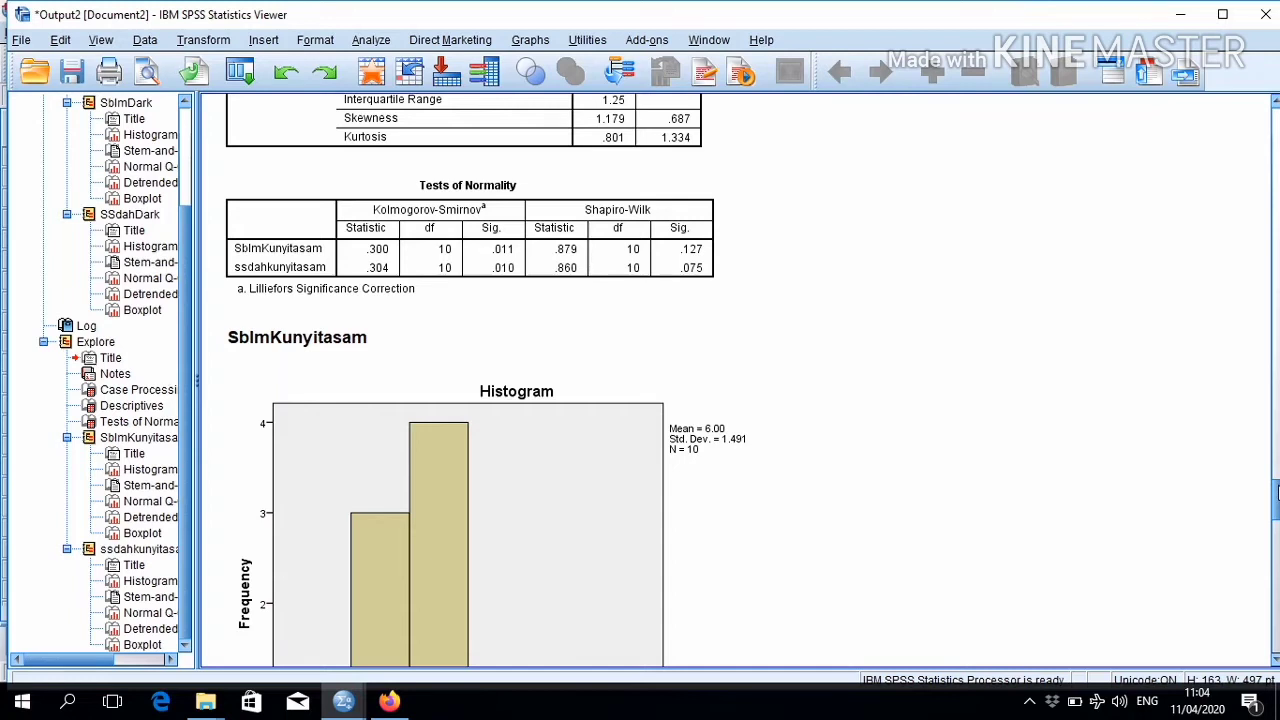
left_click(665, 216)
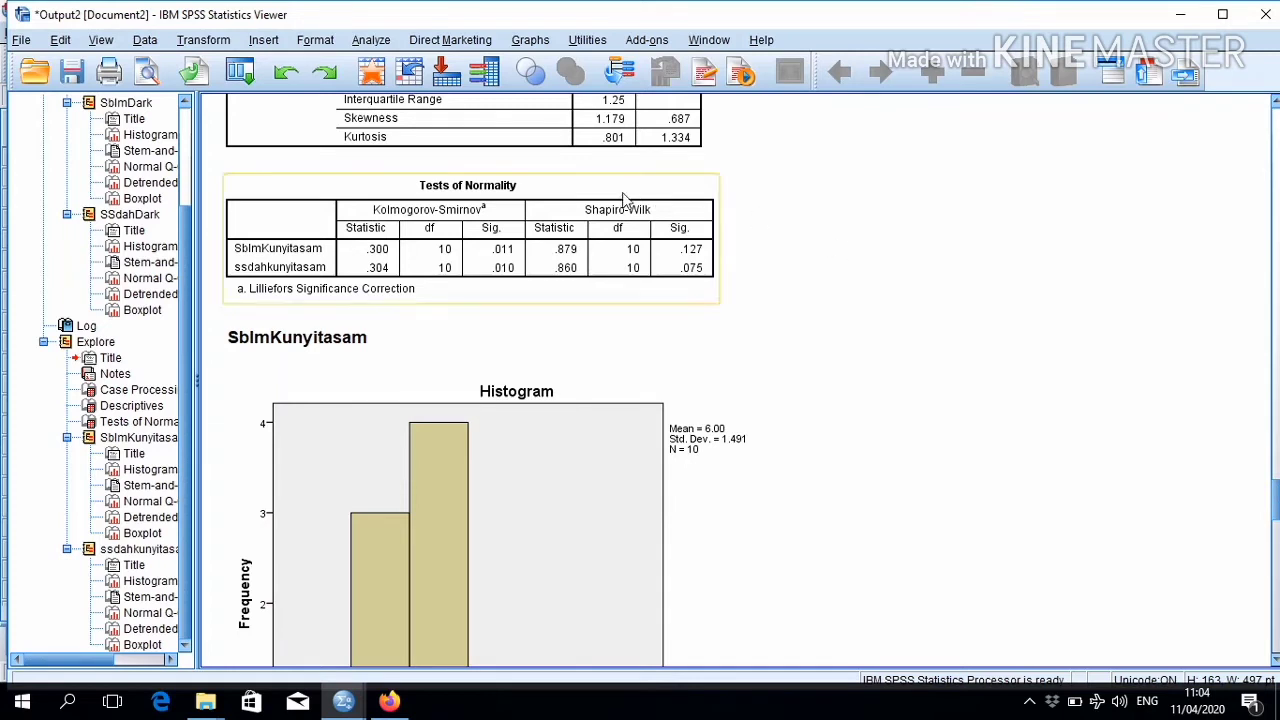
left_click(732, 258)
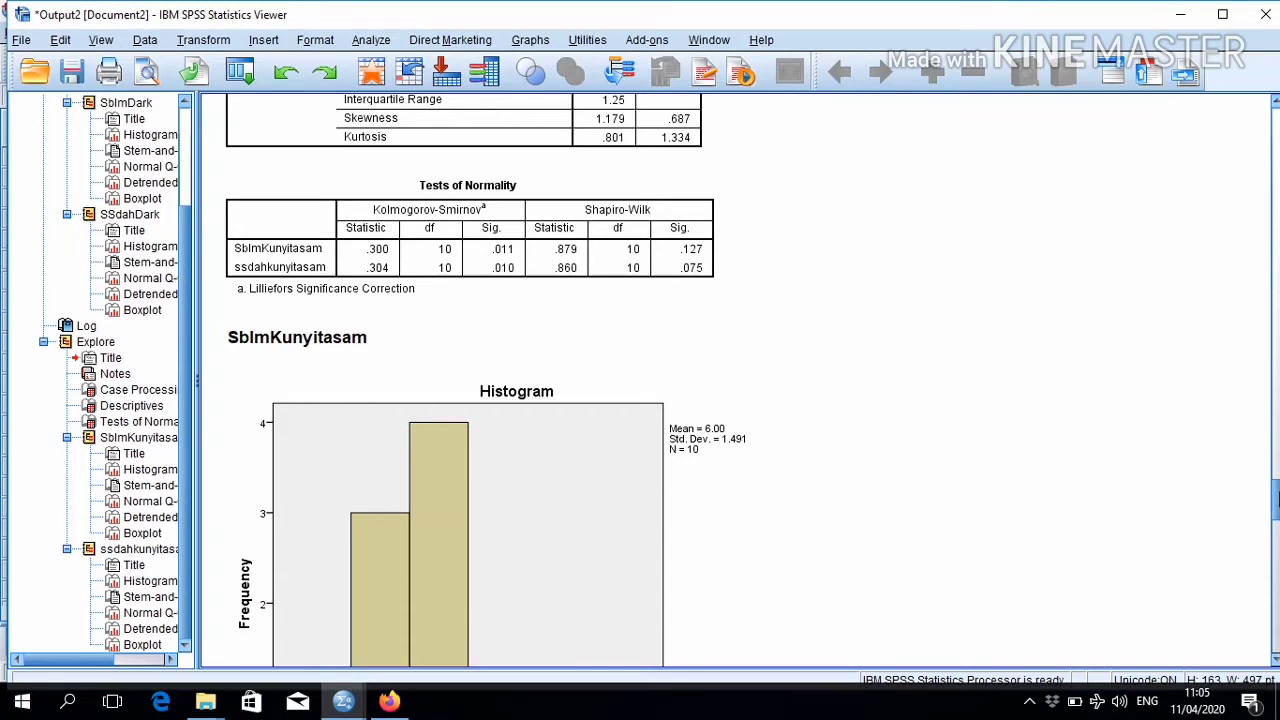
left_click_drag(1276, 500, 1276, 397)
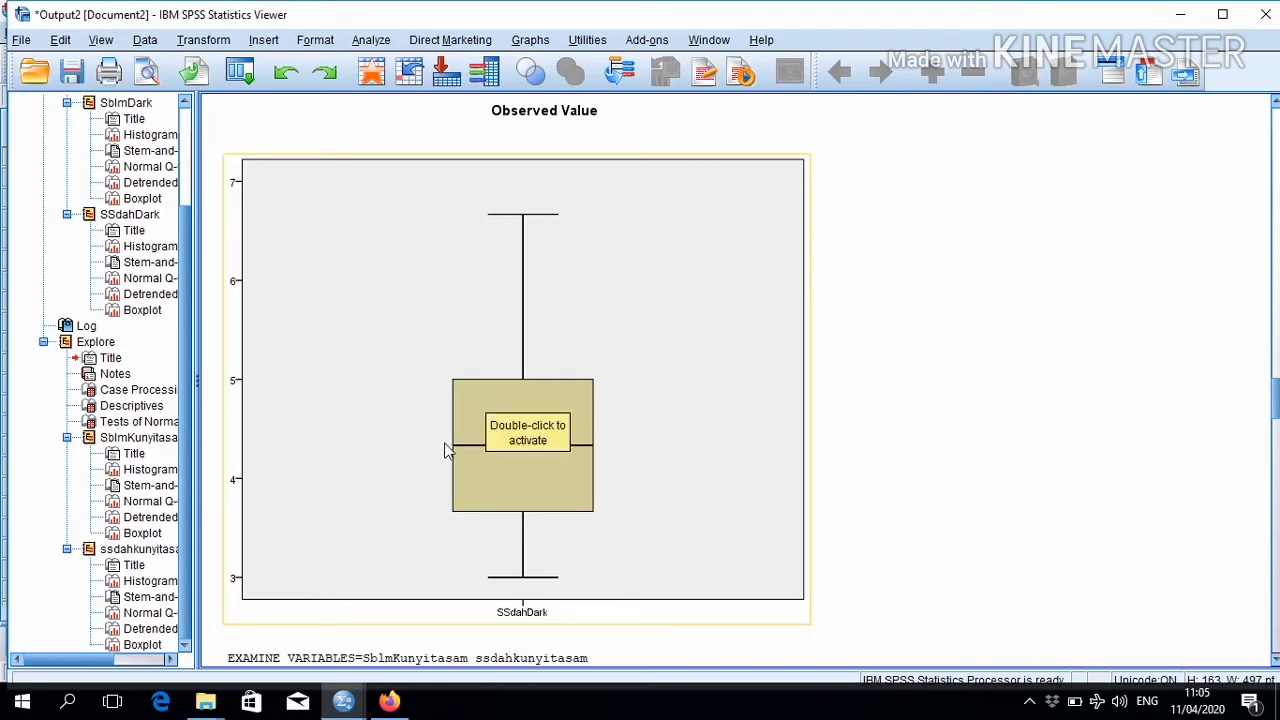
left_click(638, 452)
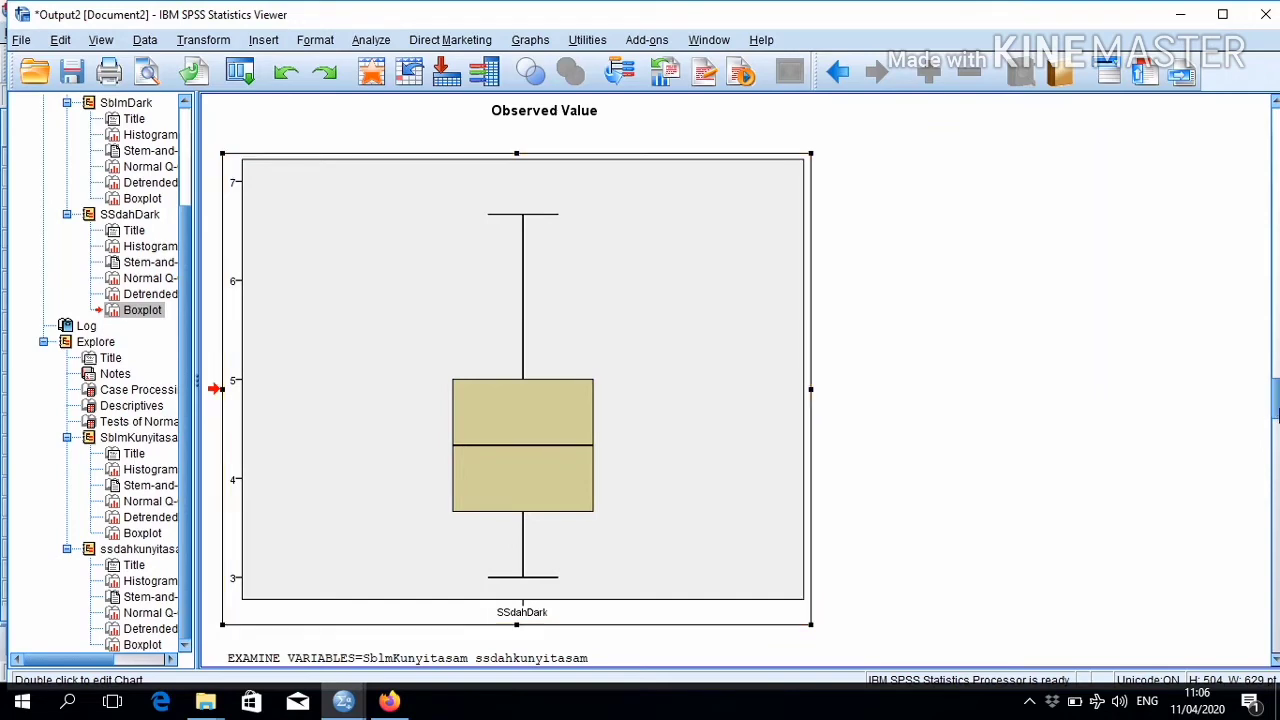
mouse_move(1275, 410)
left_mouse_down()
mouse_move(1275, 335)
mouse_move(1277, 412)
left_mouse_up()
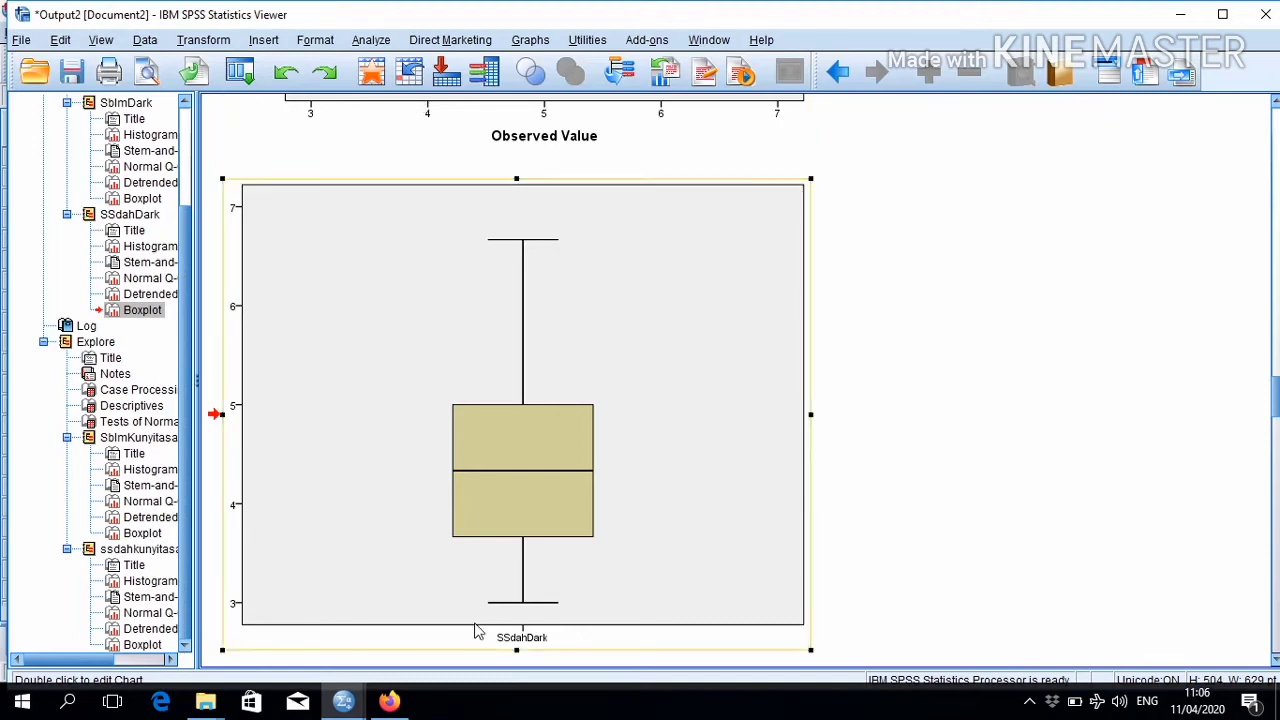
Return to the prepost.sav data and set SblmDark as the only variable of a reset Frequencies analysis.
mouse_move(350, 700)
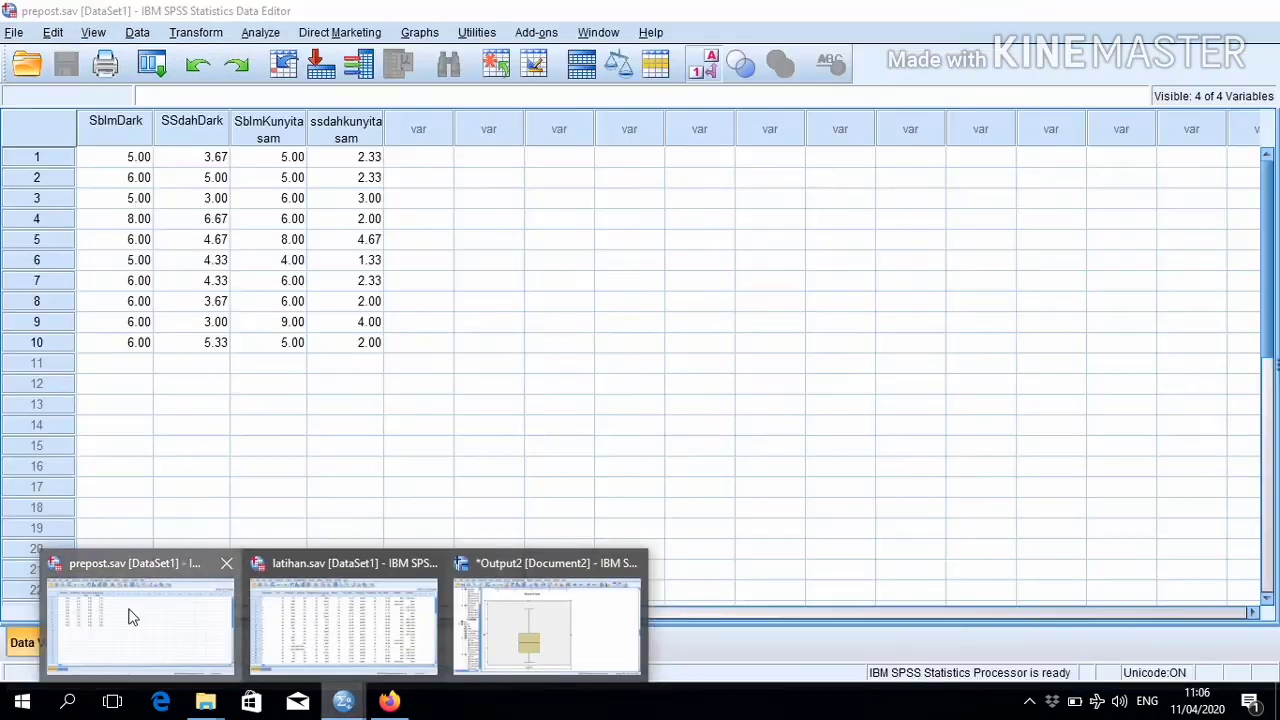
left_click(134, 616)
left_click(260, 33)
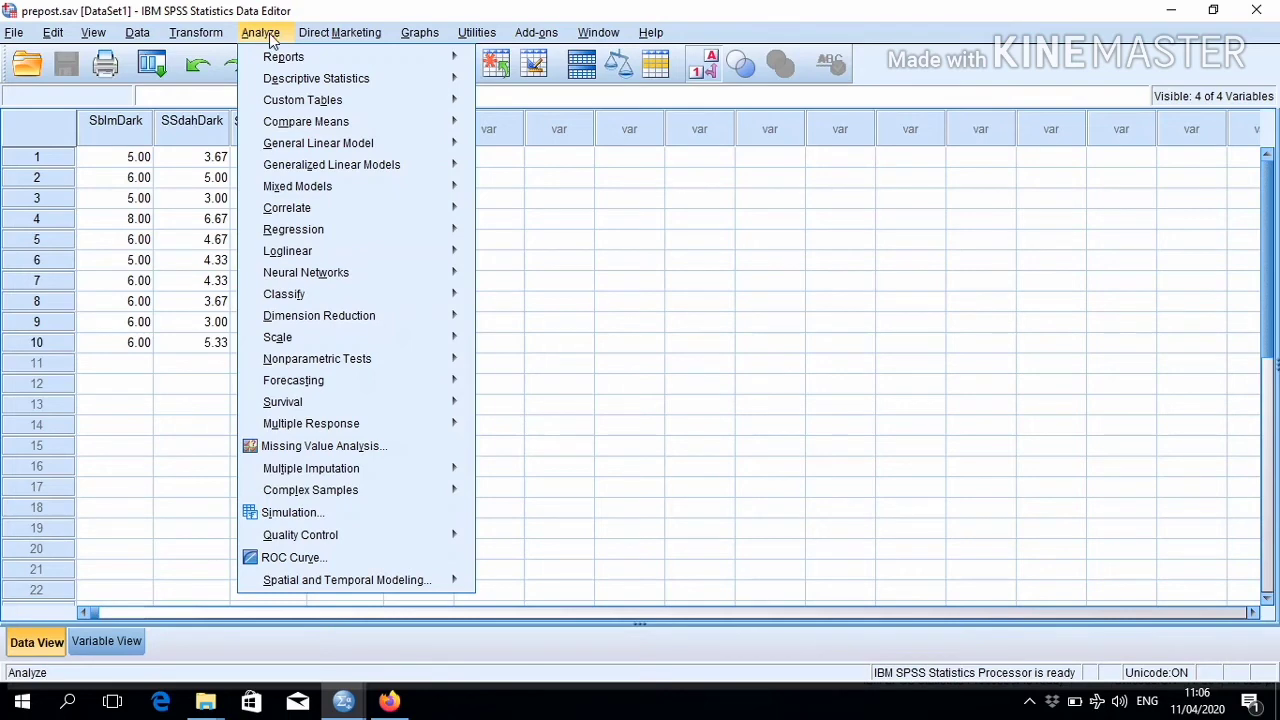
mouse_move(350, 80)
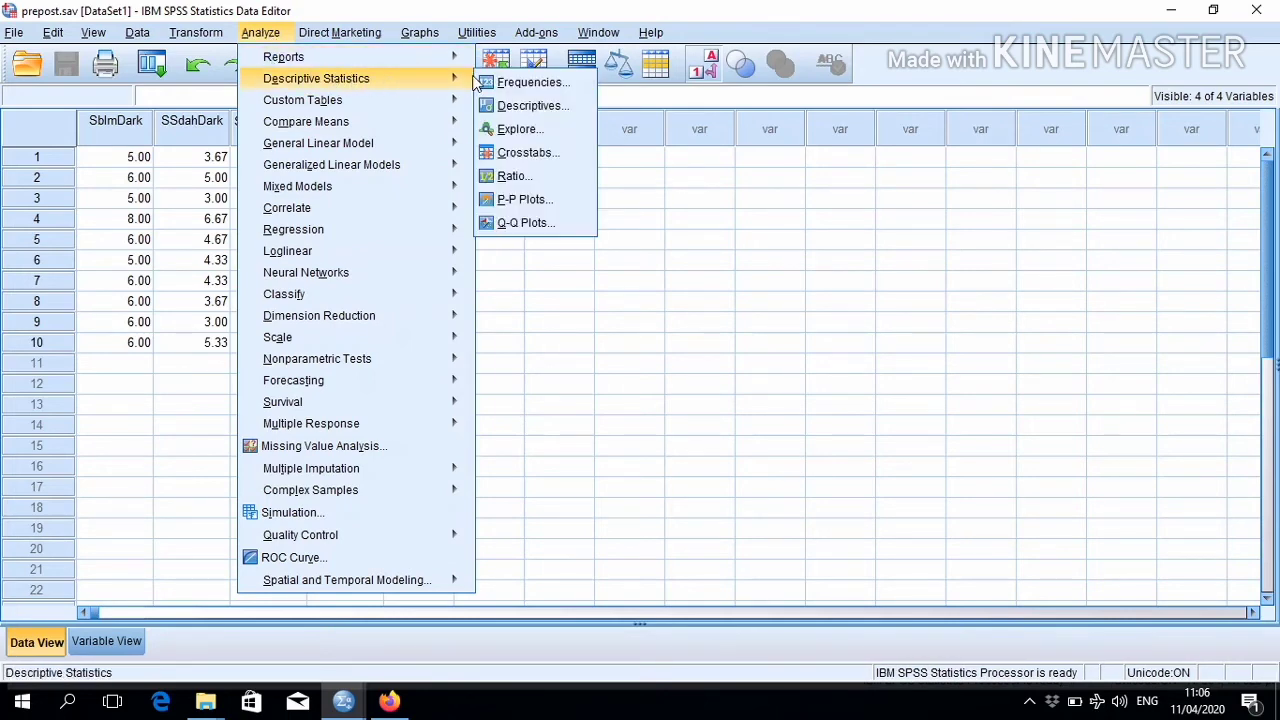
left_click(530, 83)
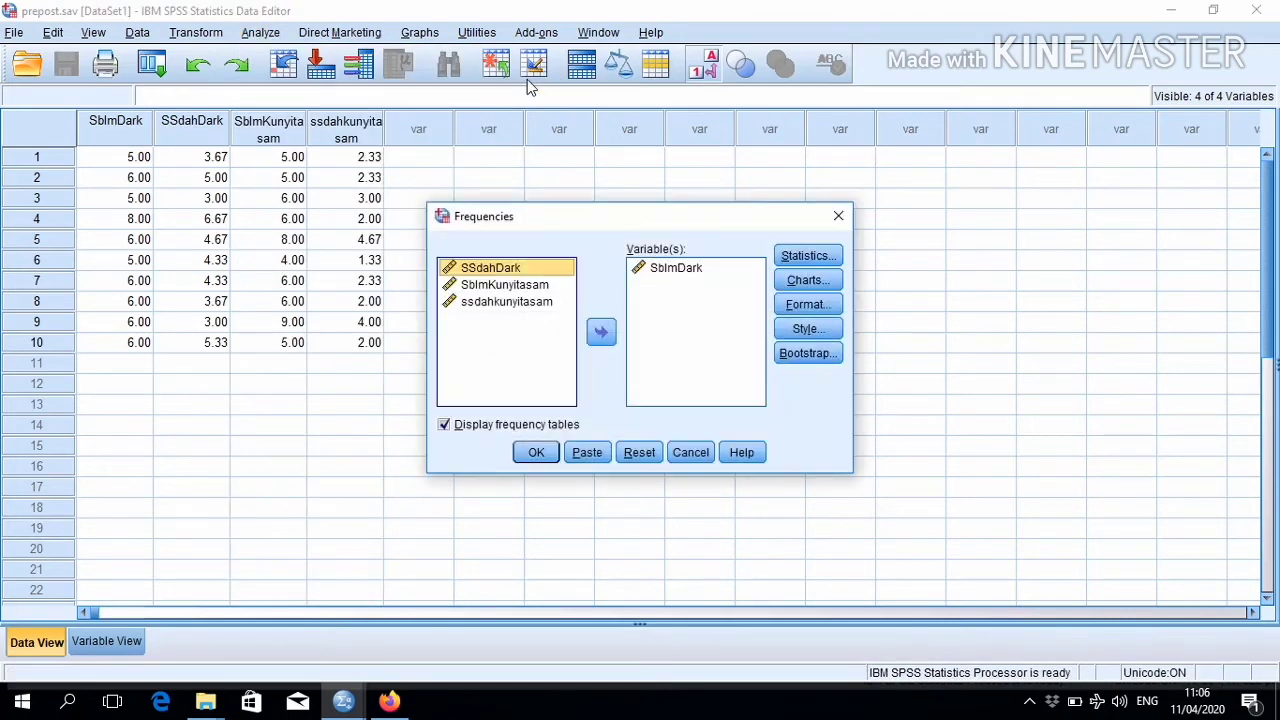
left_click(639, 455)
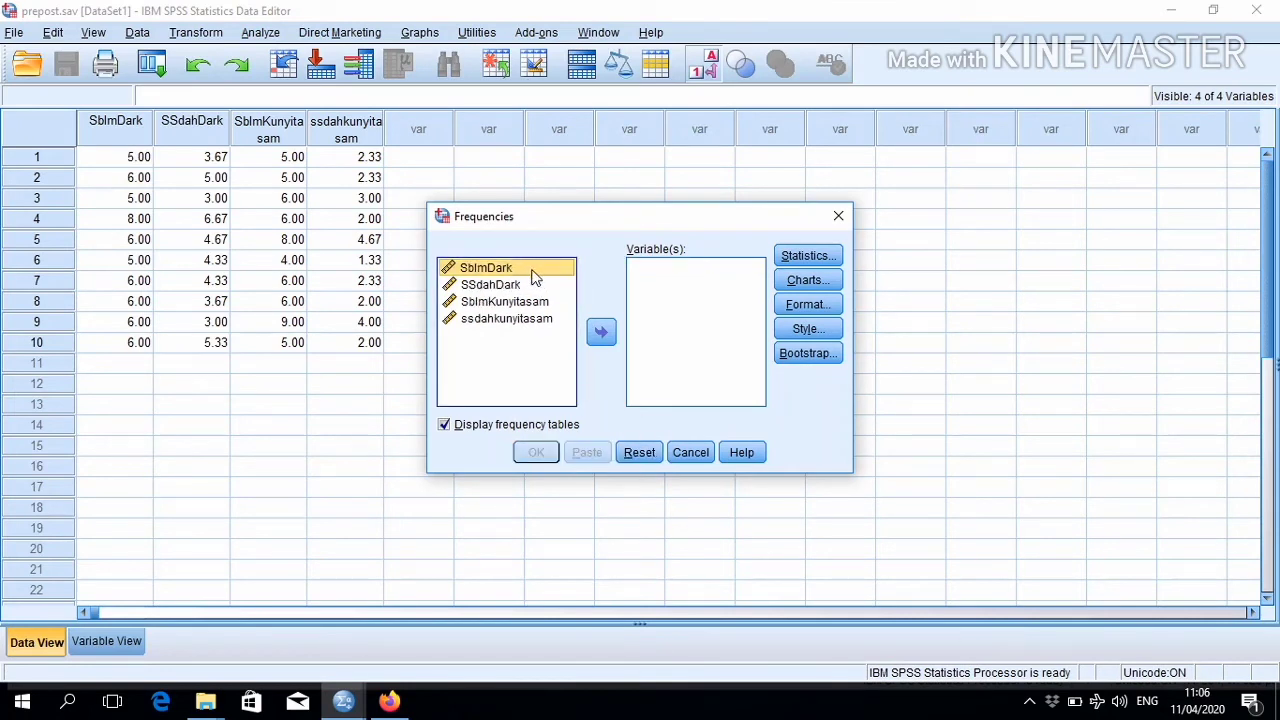
left_click(600, 335)
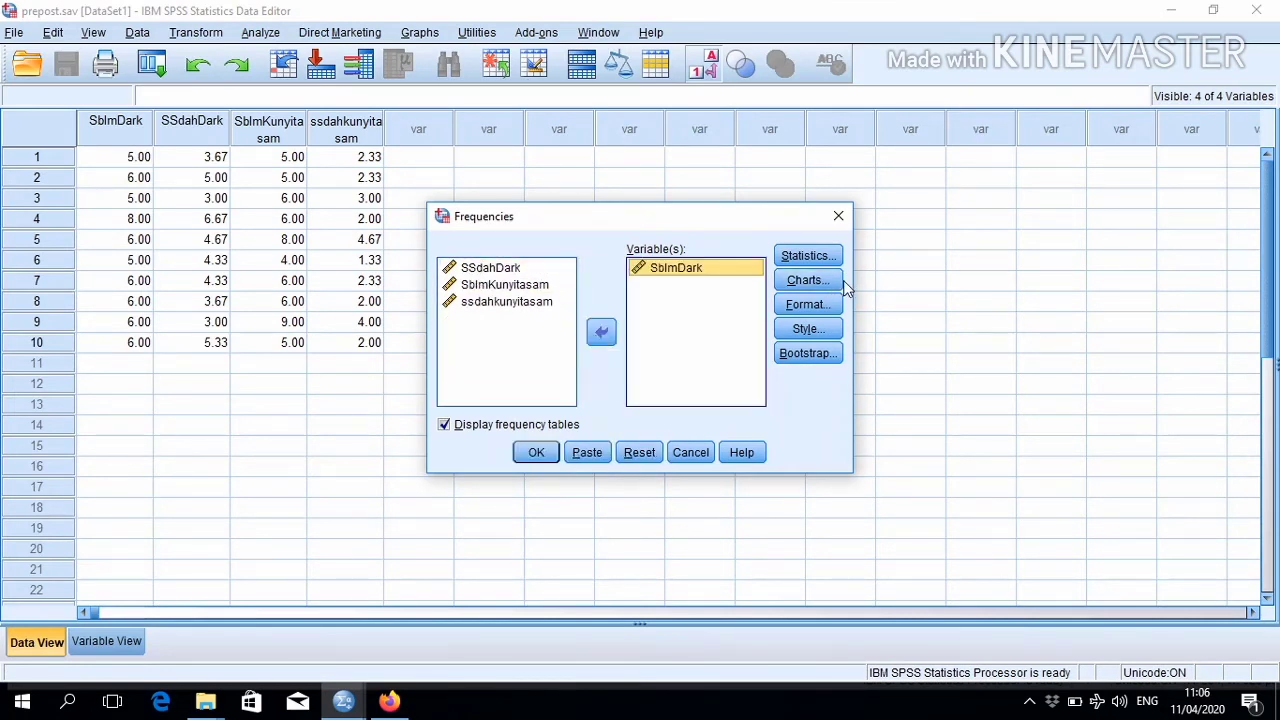
Add a histogram with the normal curve shown to the Frequencies analysis of SblmDark, and run it.
left_click(805, 281)
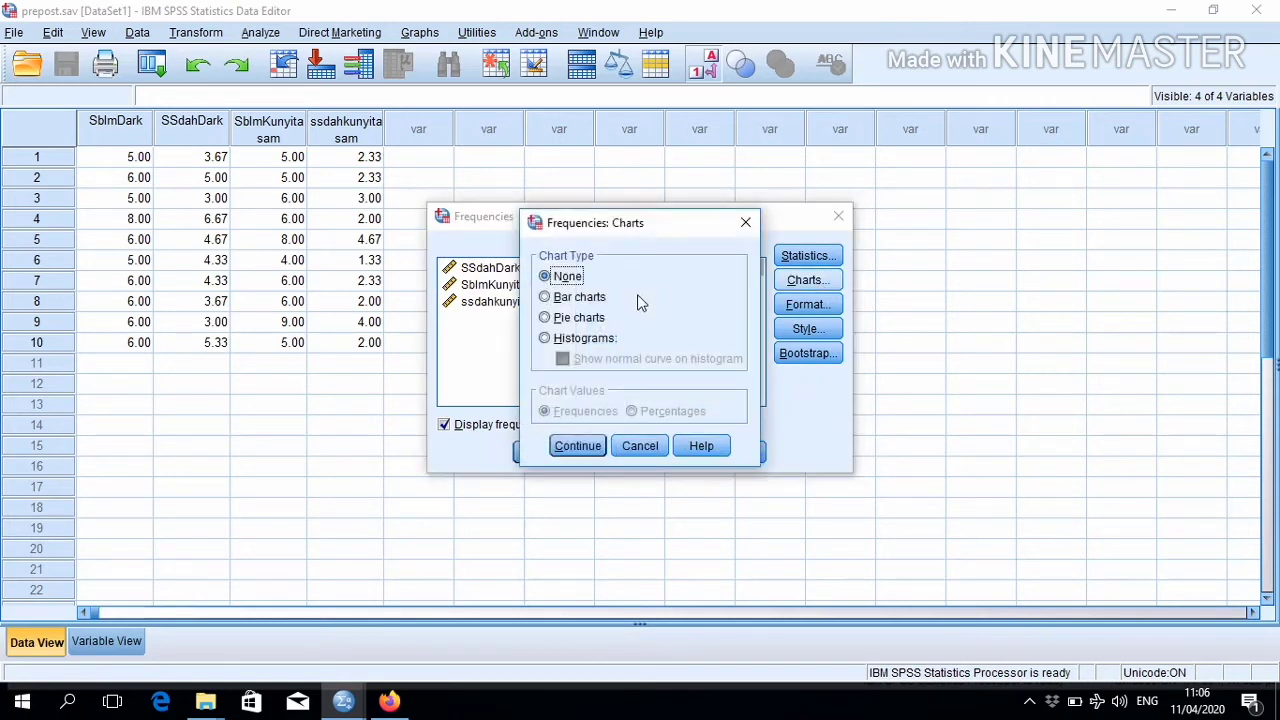
left_click(557, 340)
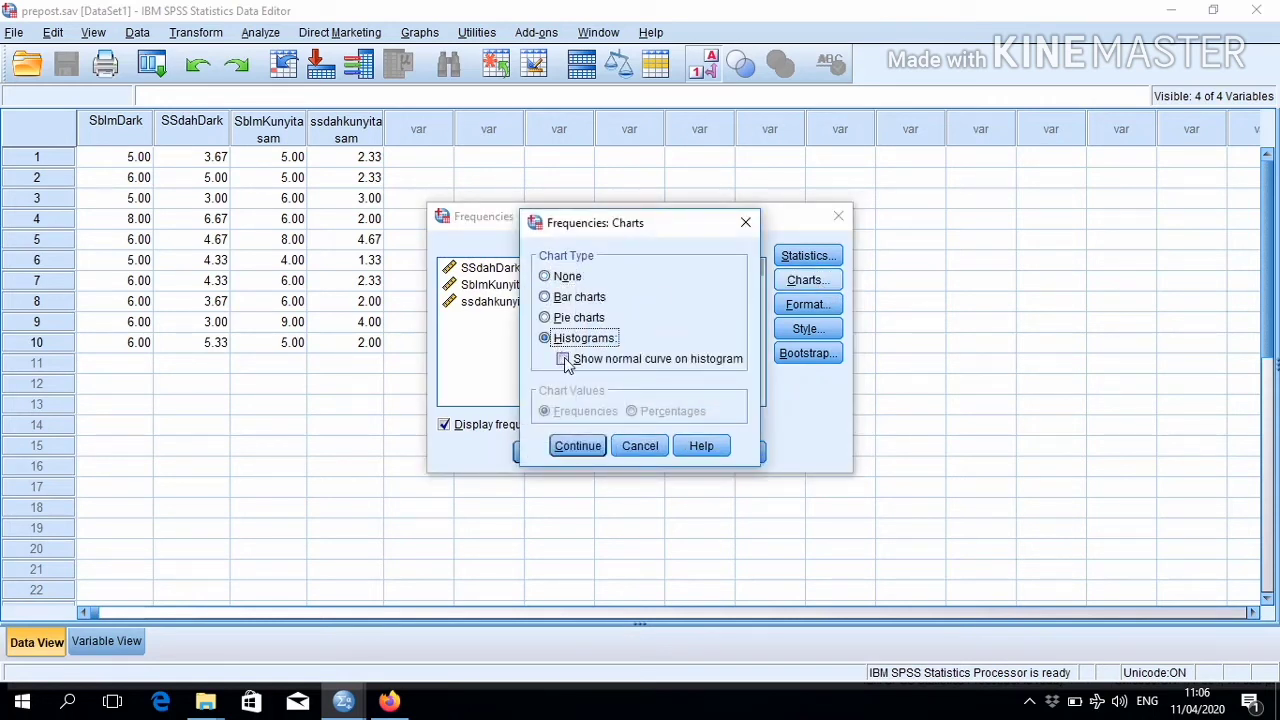
left_click(564, 360)
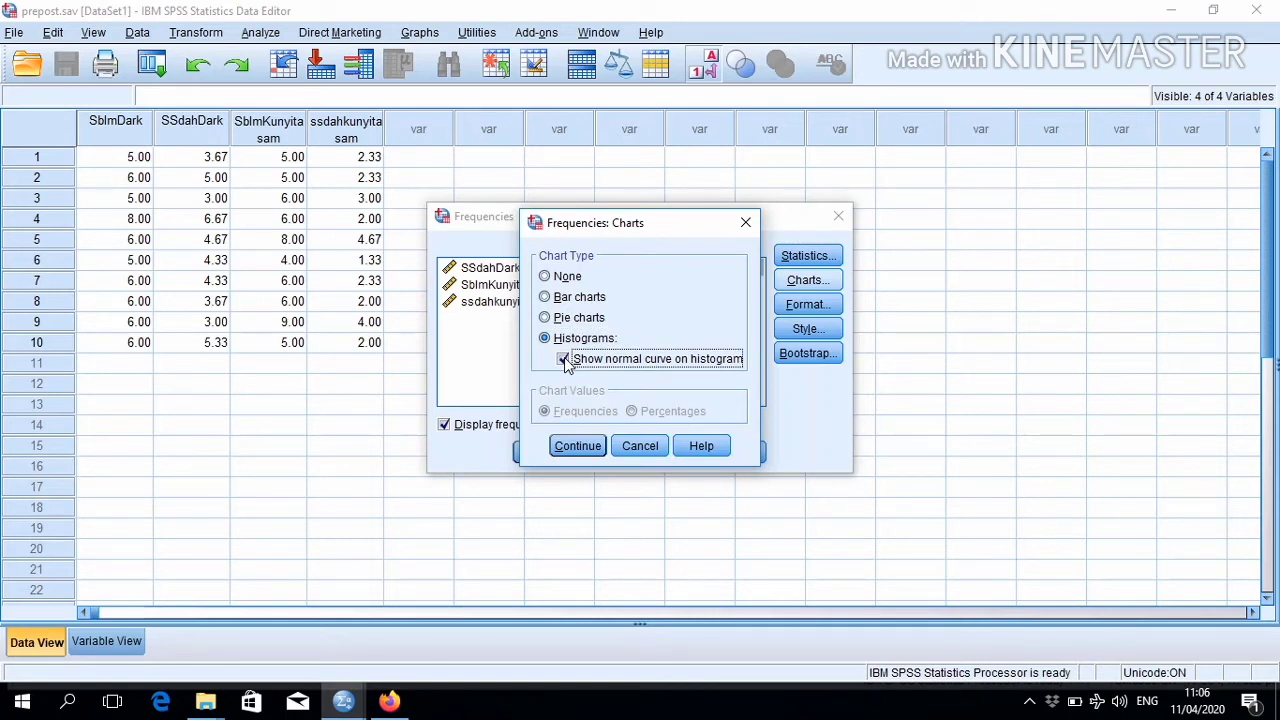
left_click(570, 450)
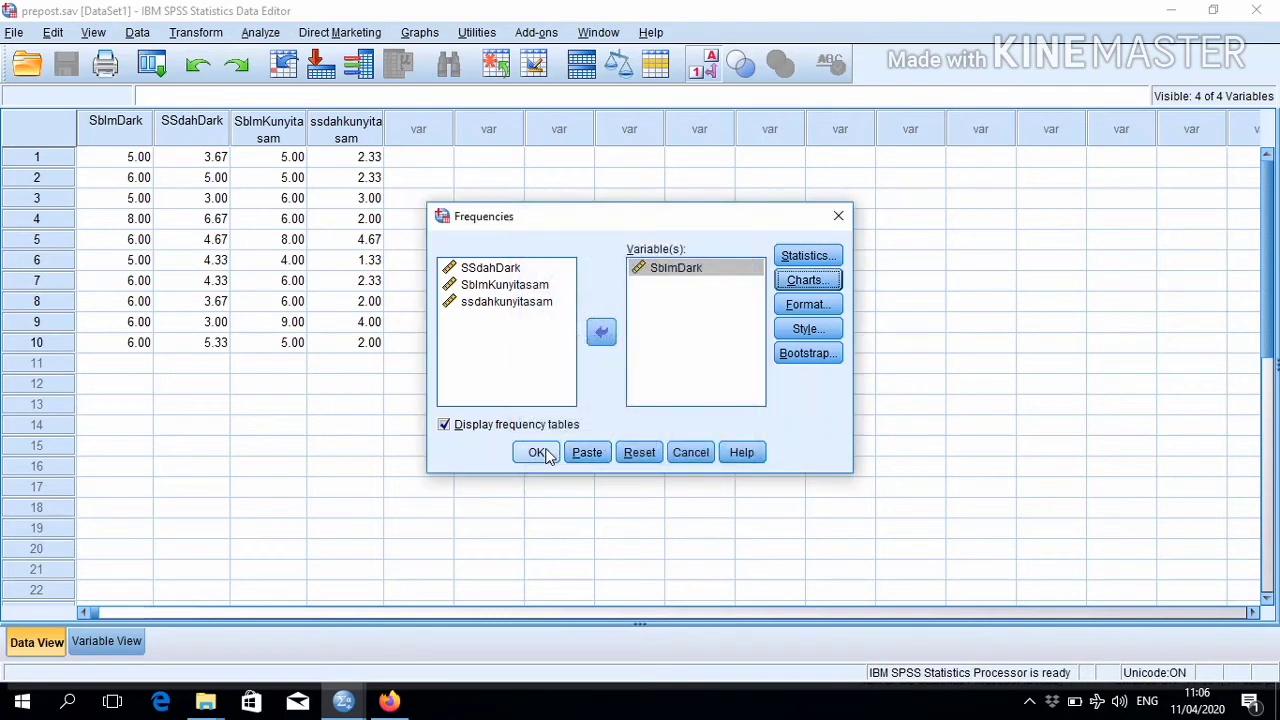
left_click(537, 452)
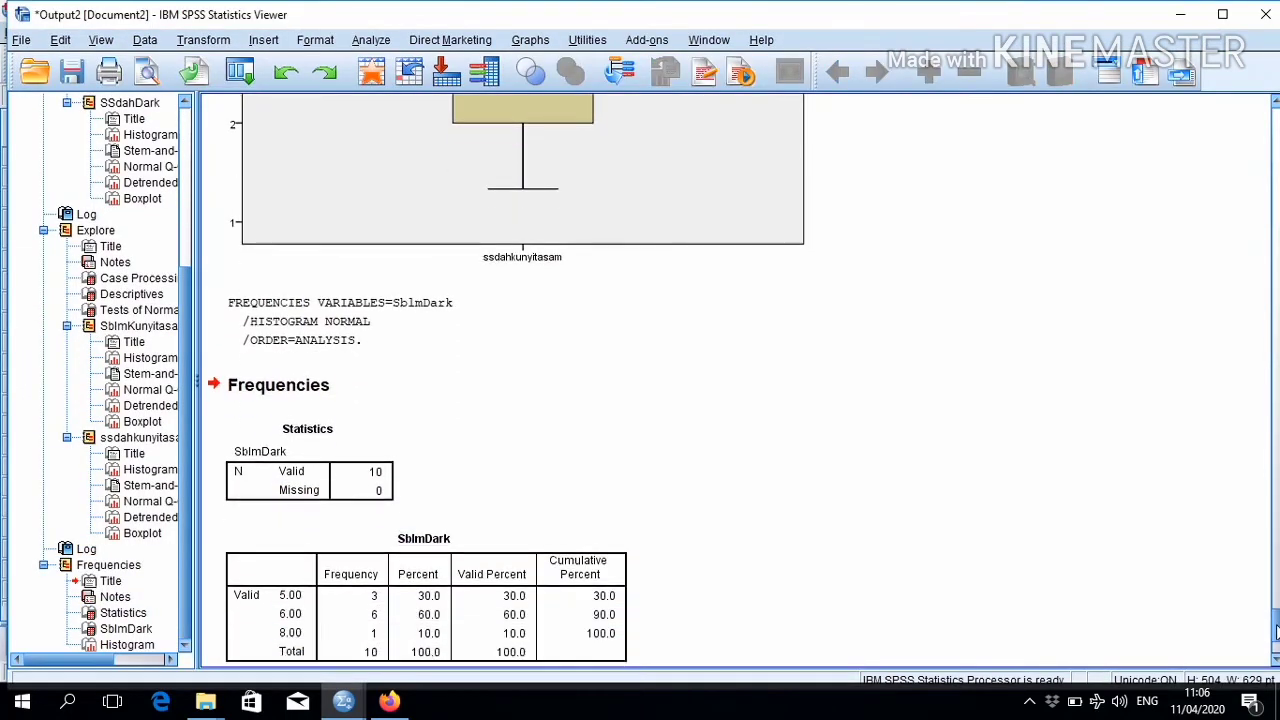
Examine the SblmDark histogram in the Frequencies output, comparing its bars with the normal curve.
left_click_drag(1277, 637, 1277, 646)
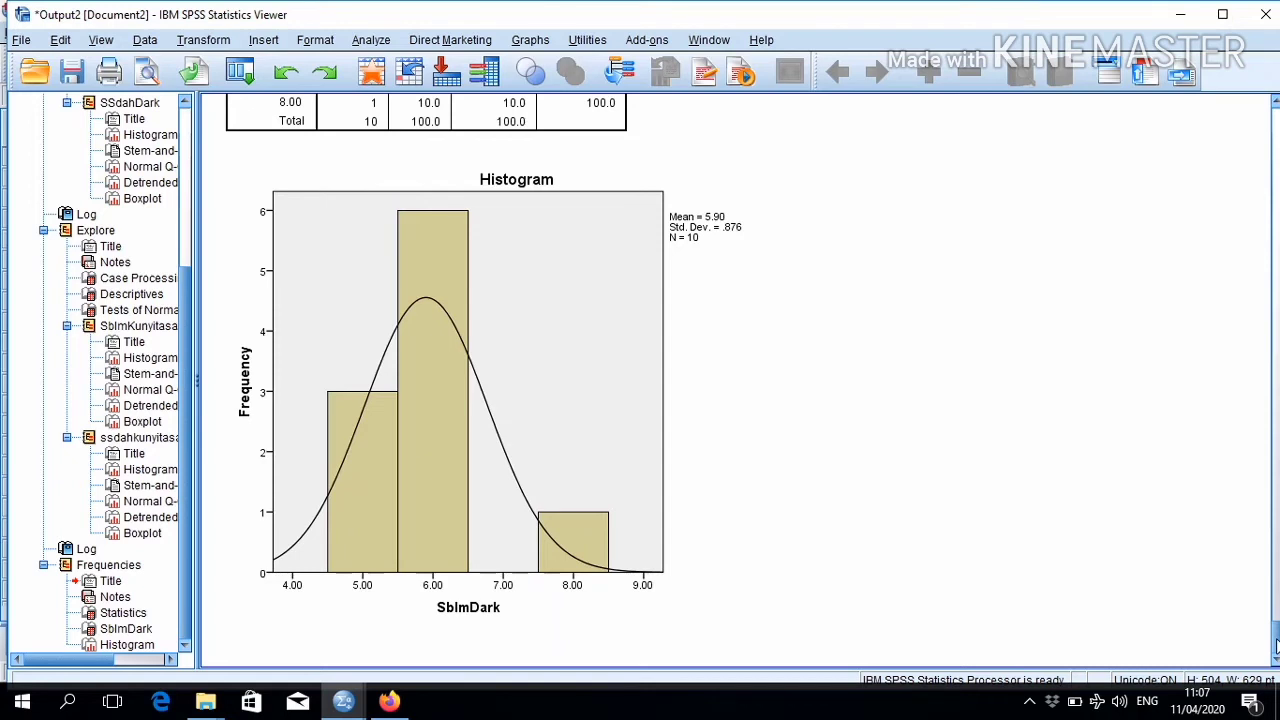
left_click(290, 560)
scroll(1276, 645, "up", 1)
Examine the Normal Q-Q and Detrended Normal Q-Q plots of ssdahkunyitasam, comparing the points with the reference line.
left_click_drag(1276, 645, 1276, 530)
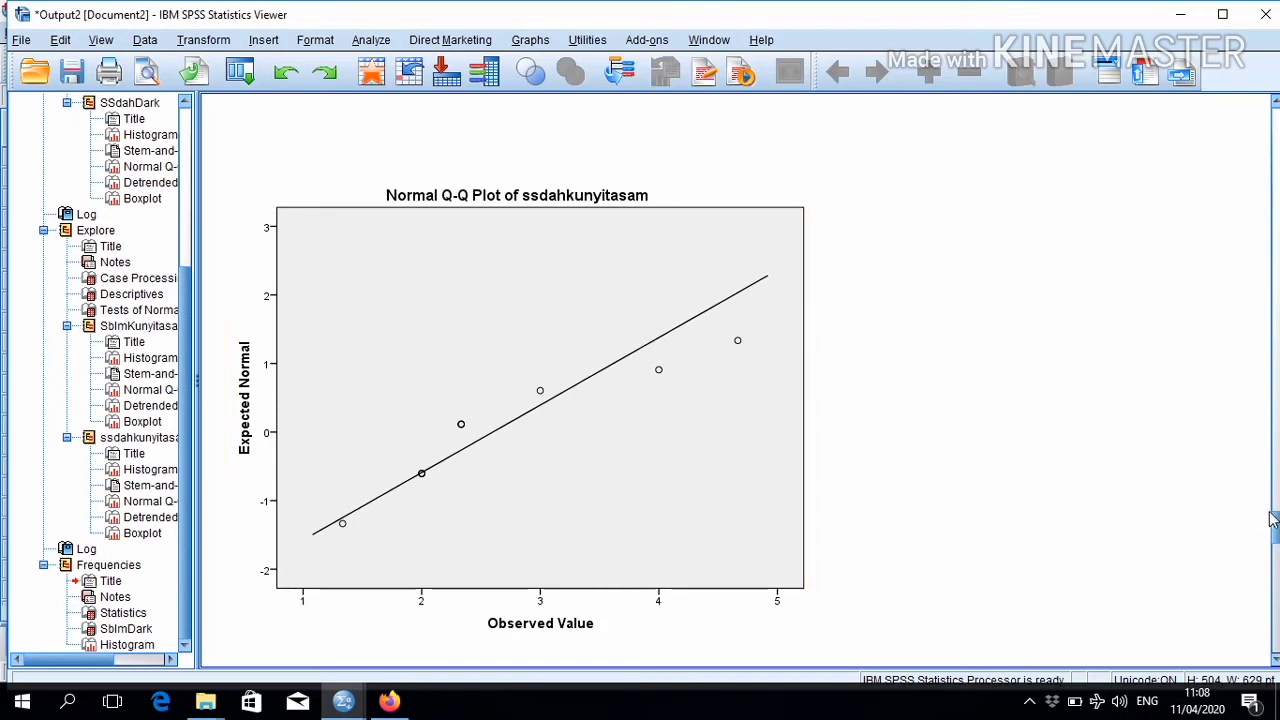
scroll(1276, 535, "down", 3)
scroll(1276, 535, "down", 7)
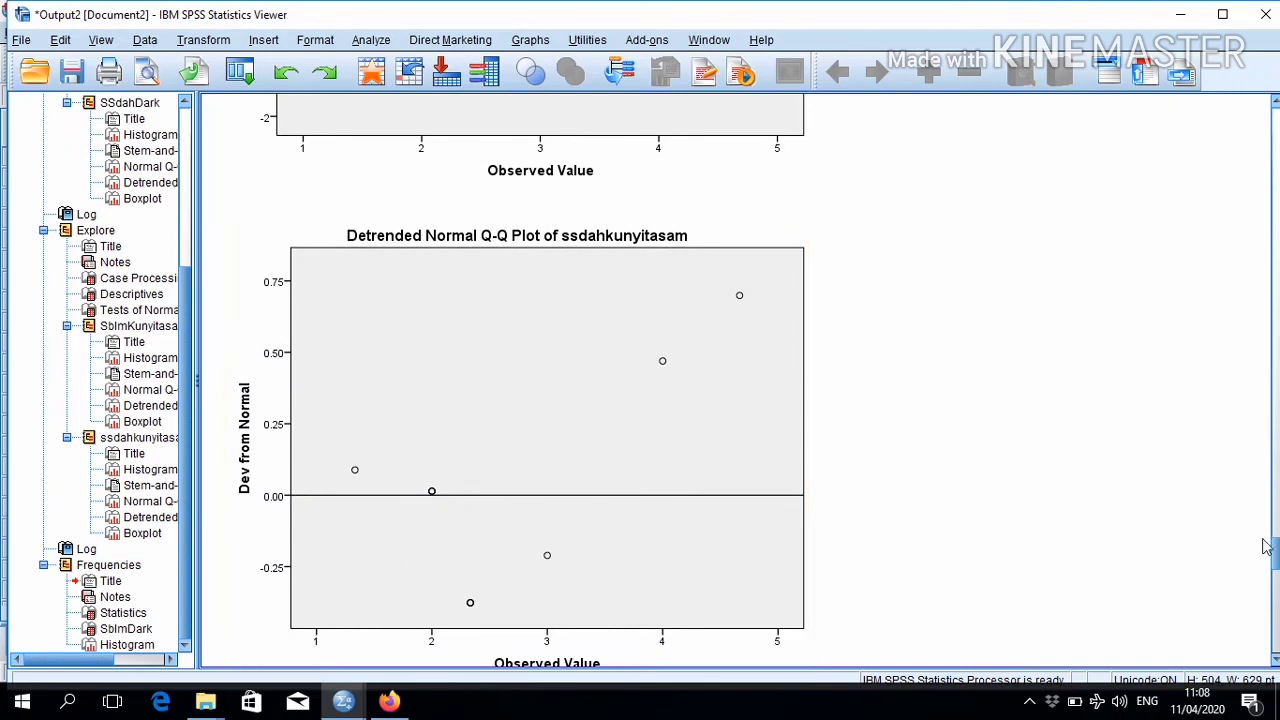
left_click_drag(1274, 556, 1274, 531)
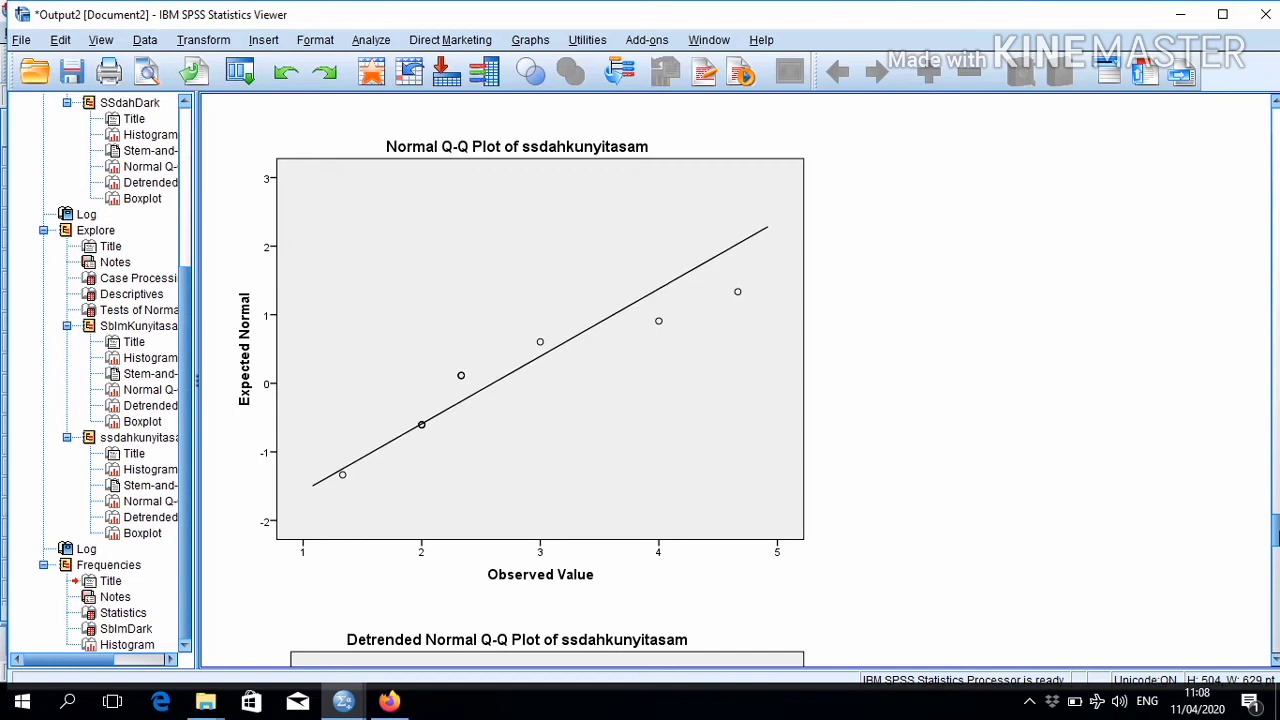
left_click(676, 303)
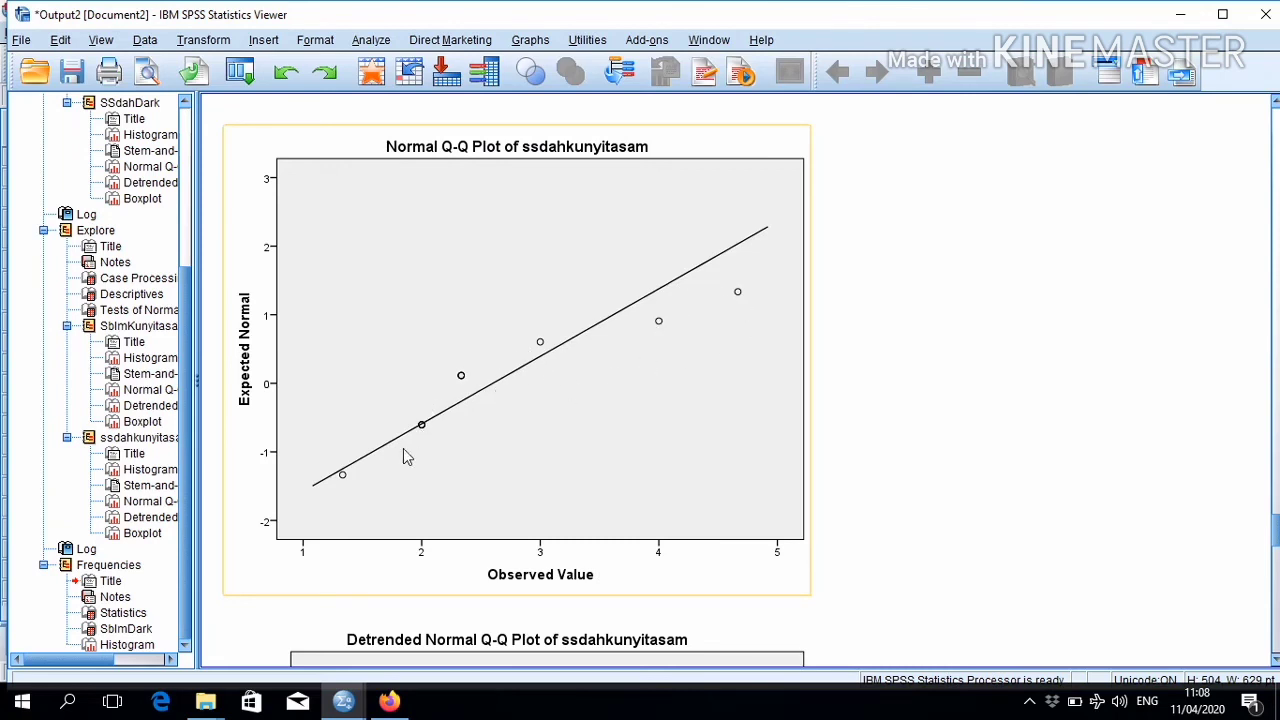
left_click(867, 371)
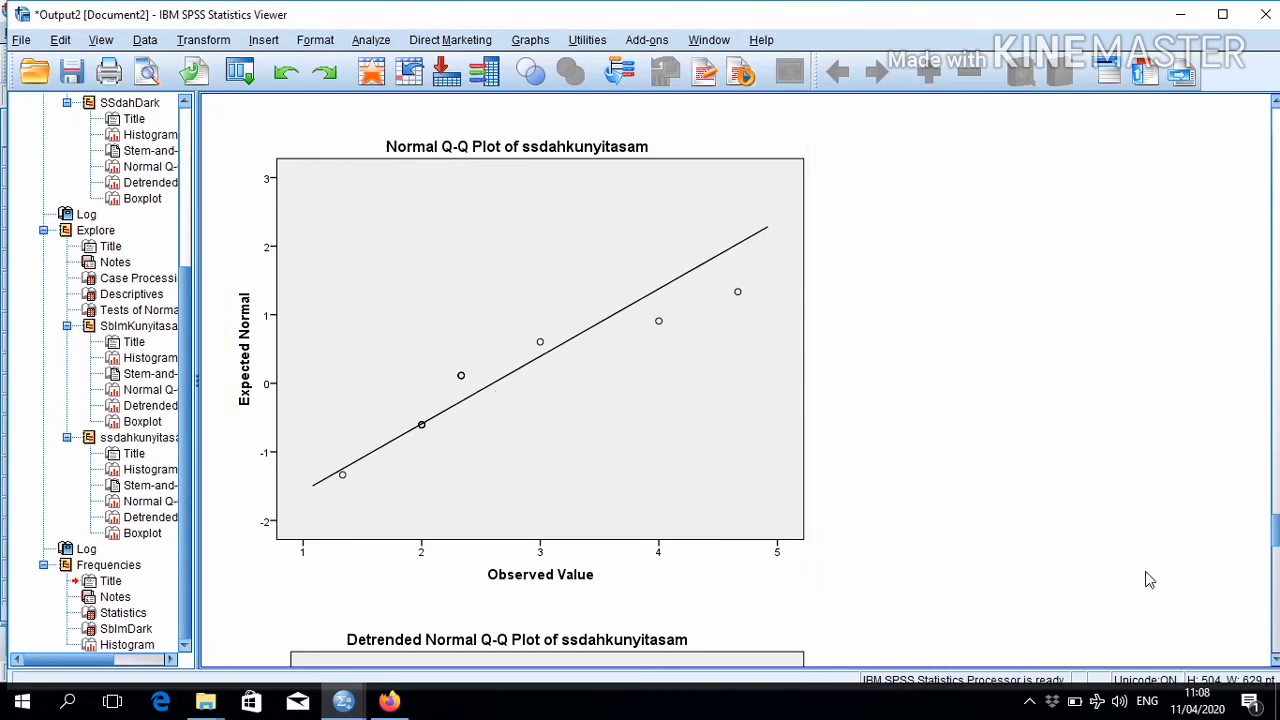
Return to the prepost.sav data and minimize its Data Editor window.
mouse_move(366, 708)
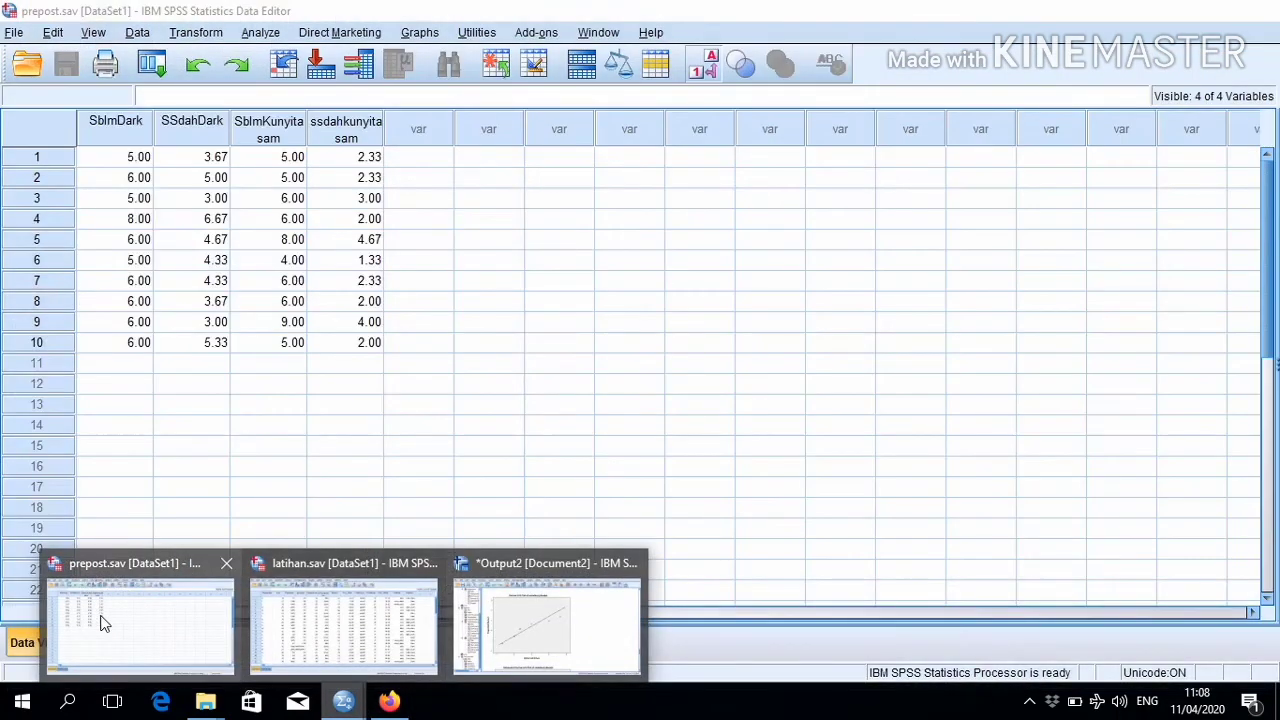
left_click(100, 615)
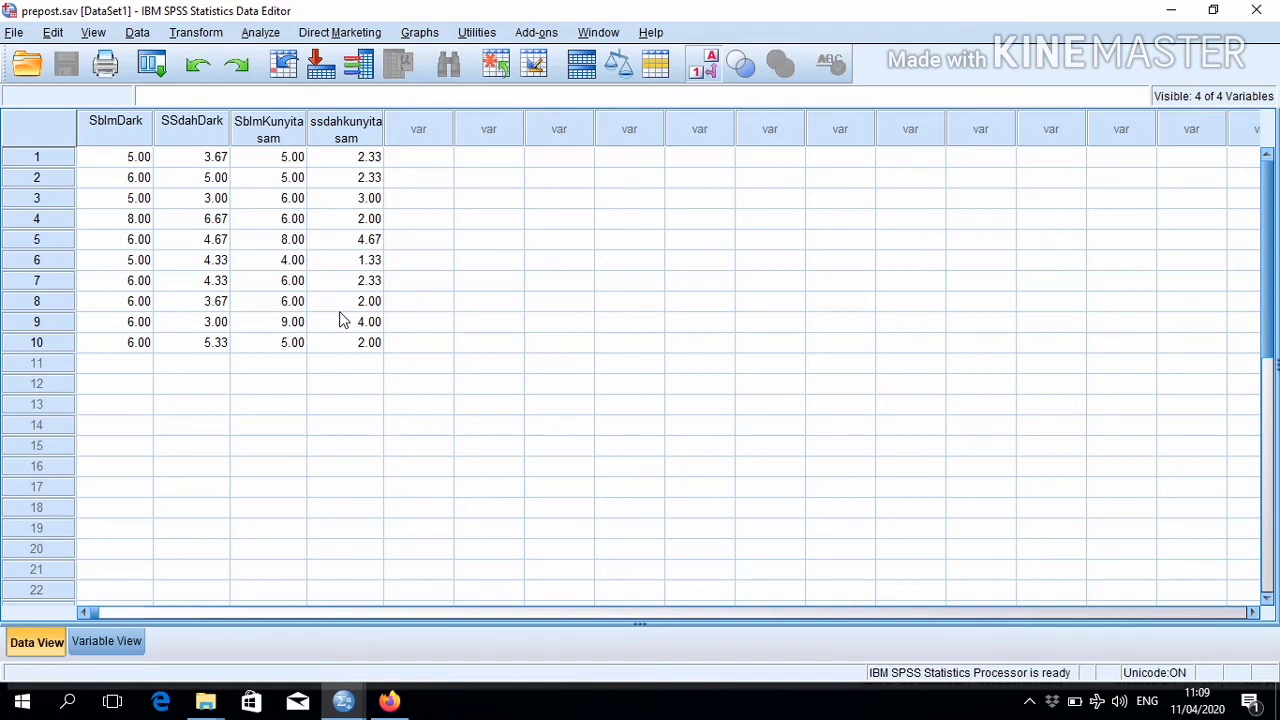
left_click(1170, 12)
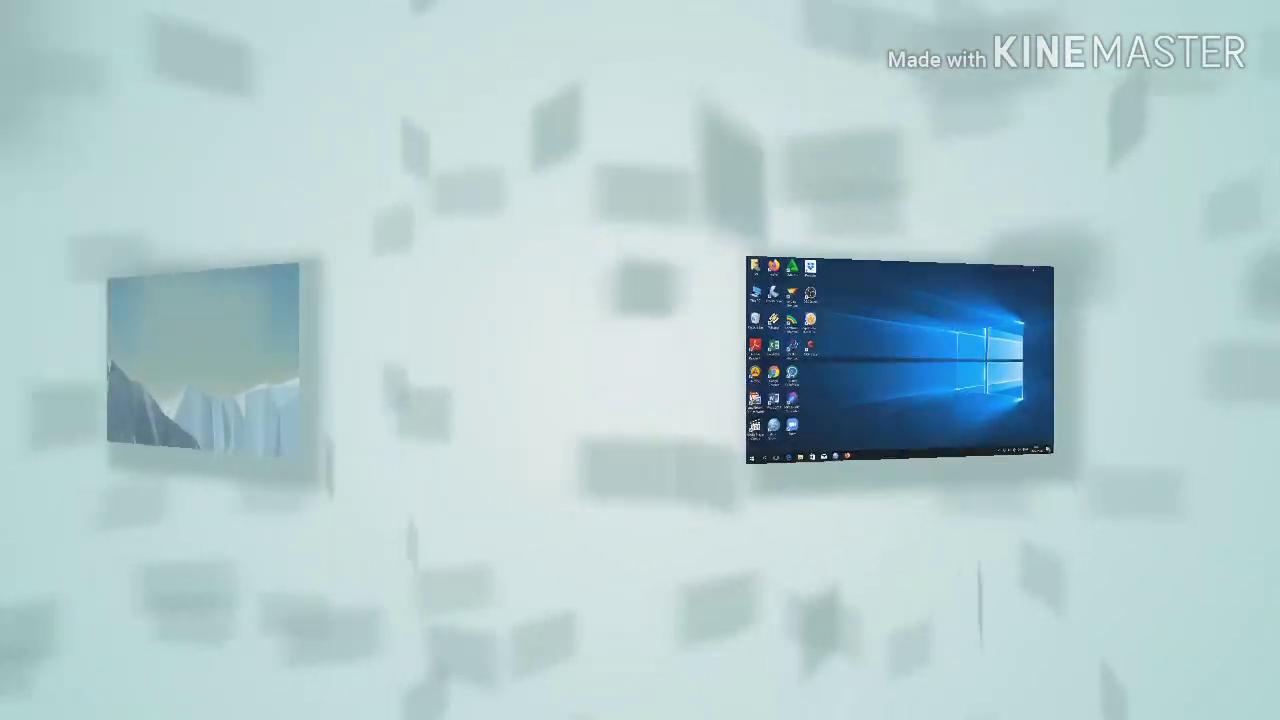